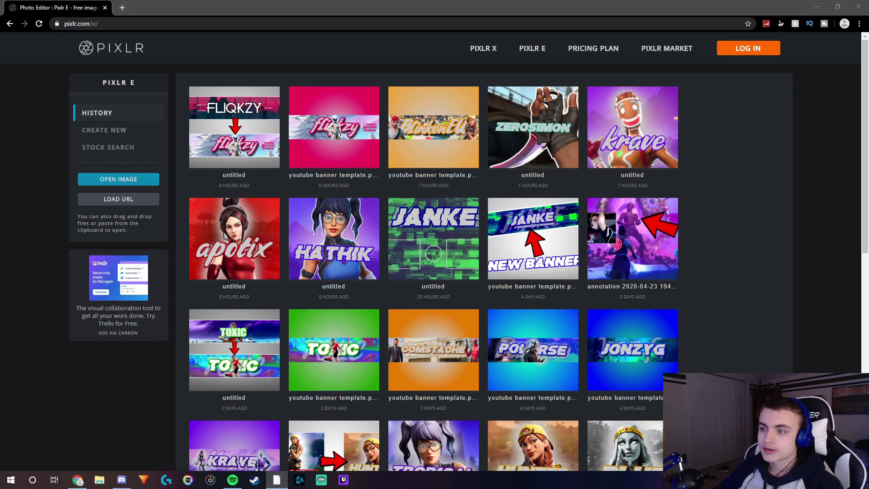
# Step: Search Google Images for 'youtube banner' and save the 2560 × 1440 channel art template
pyautogui.click(102, 24)
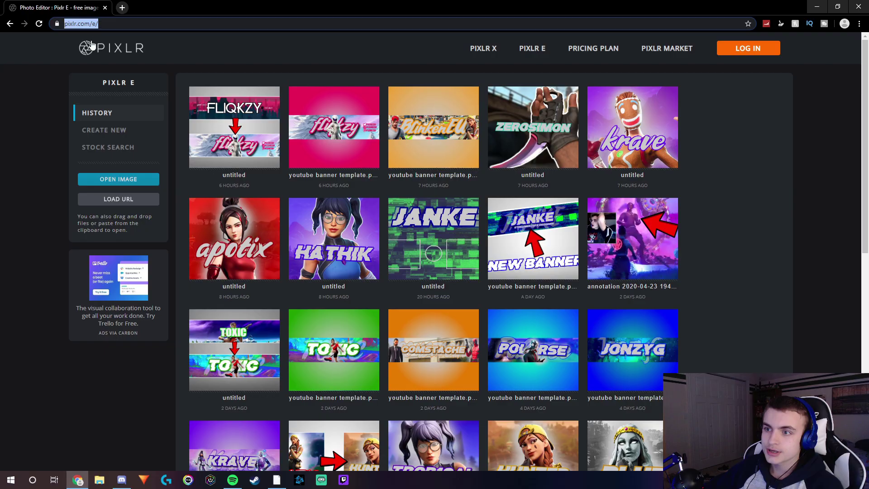
pyautogui.click(133, 277)
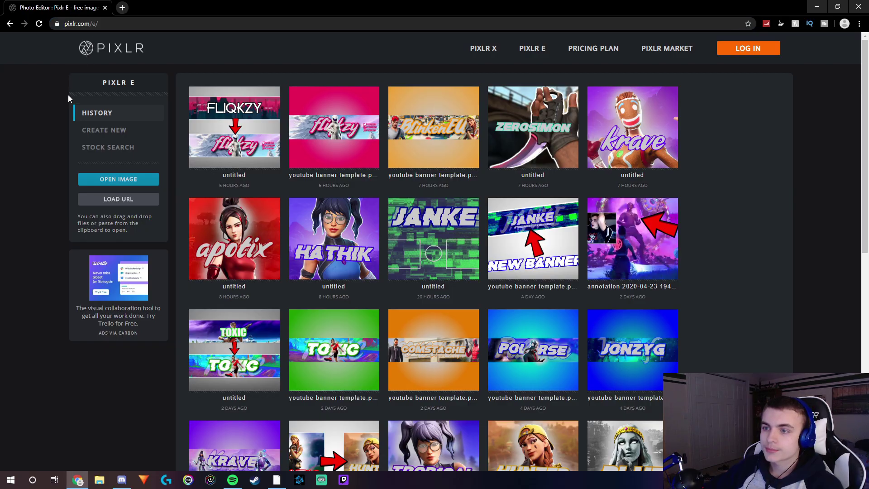
pyautogui.click(122, 8)
pyautogui.write('you')
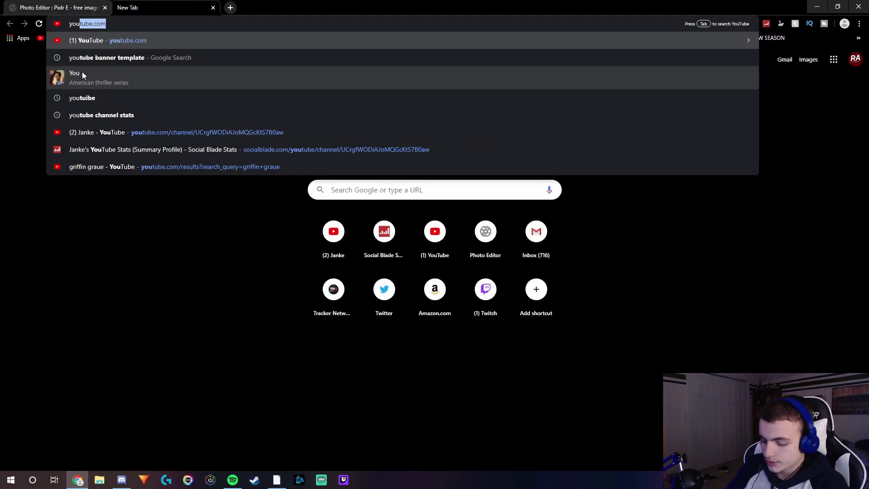
pyautogui.write('tube banner')
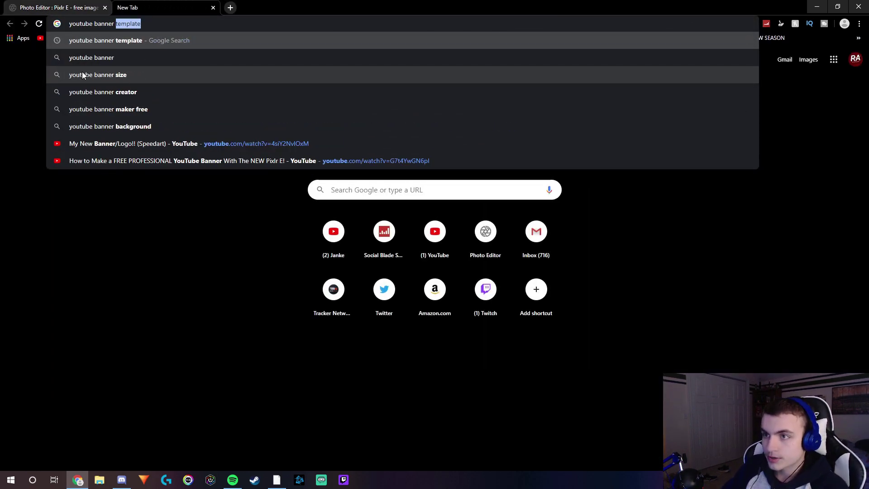
pyautogui.click(146, 41)
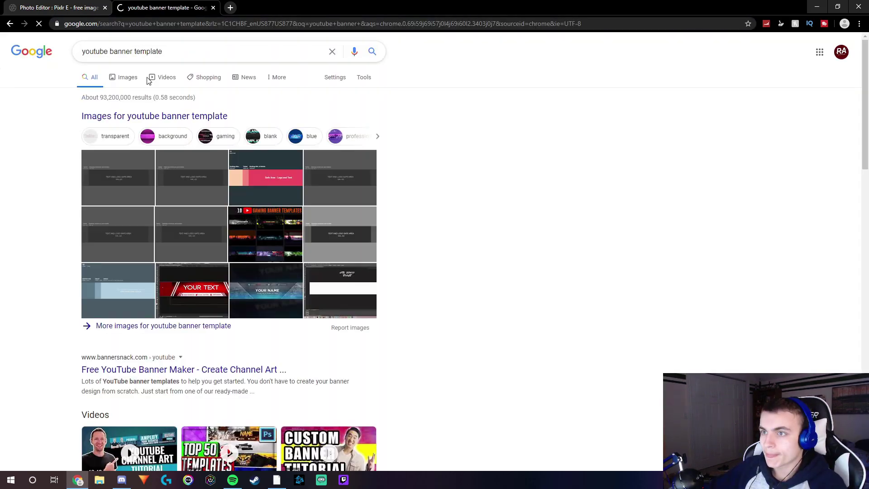
pyautogui.click(127, 80)
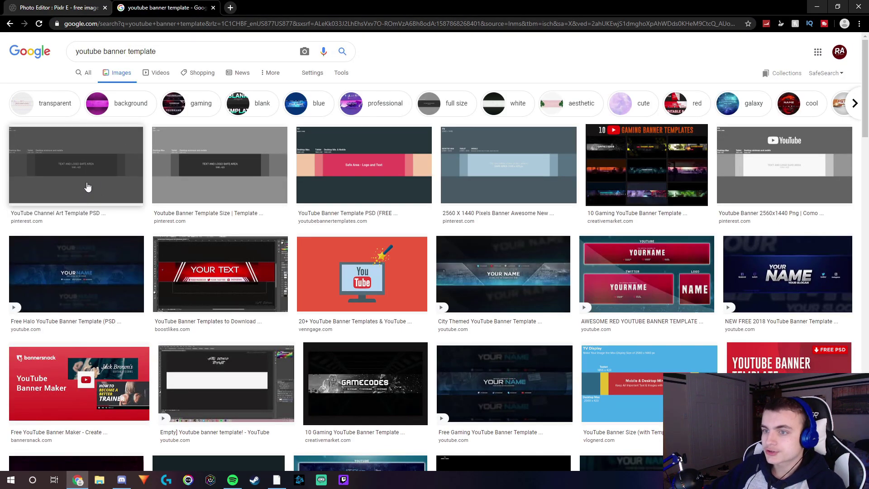
pyautogui.click(88, 187)
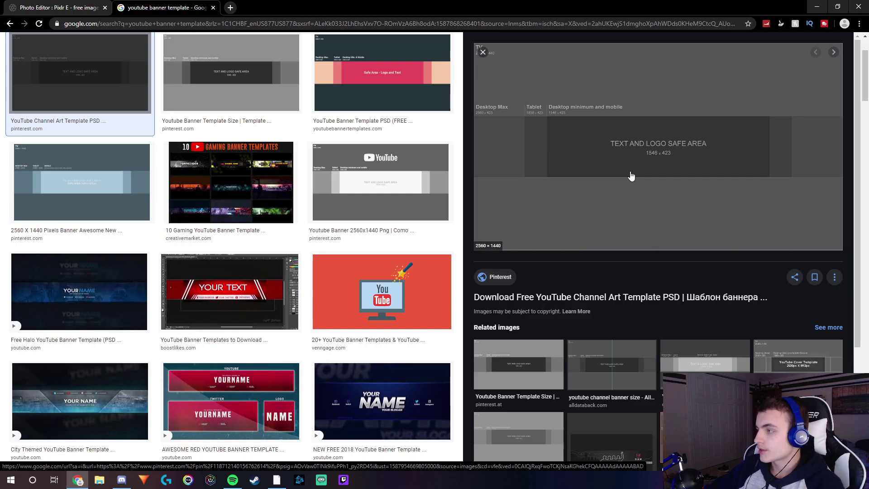
pyautogui.rightClick(630, 173)
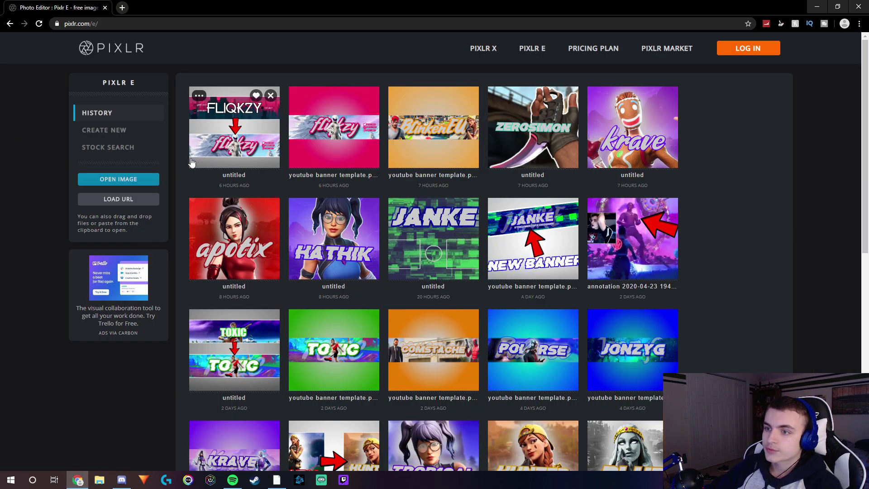
# Step: Open the banner template from the Pictures folder at its original size
pyautogui.click(130, 179)
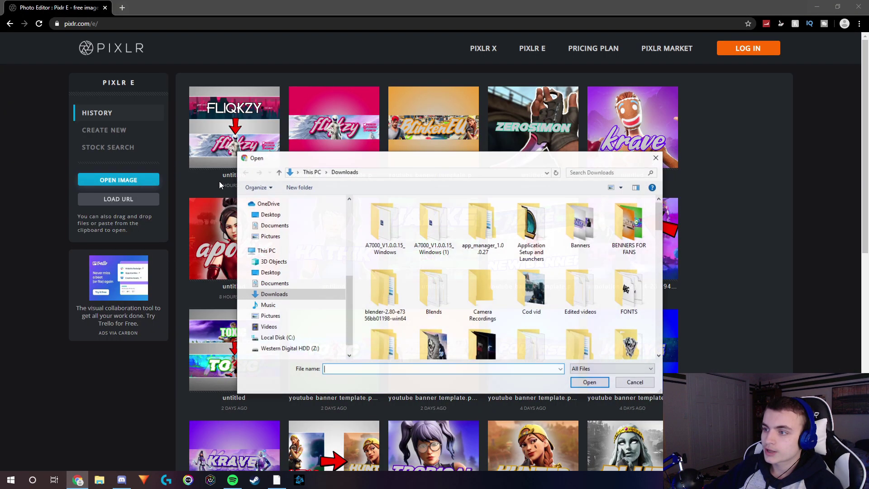
pyautogui.click(295, 316)
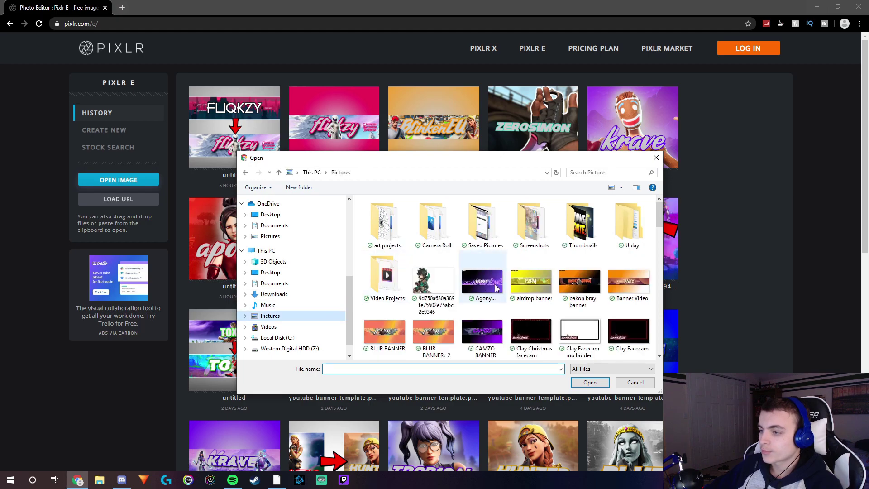
pyautogui.scroll(-3, 497, 288)
pyautogui.doubleClick(501, 266)
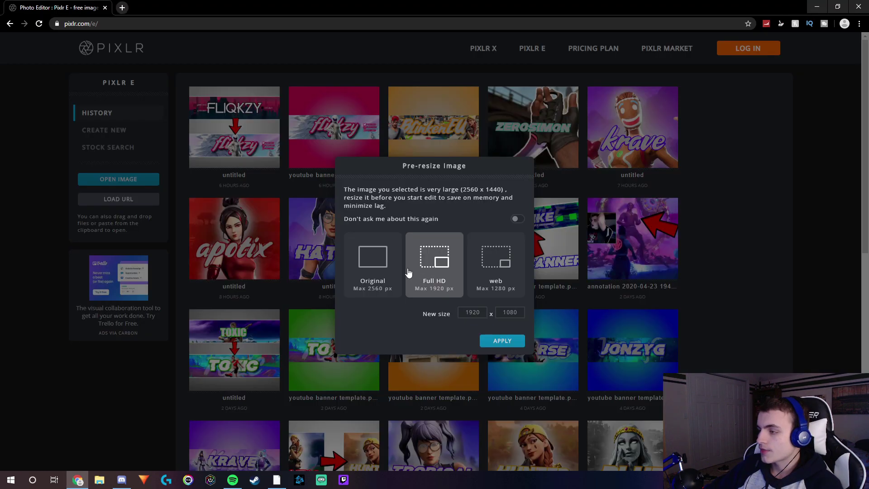
pyautogui.click(373, 268)
pyautogui.click(502, 342)
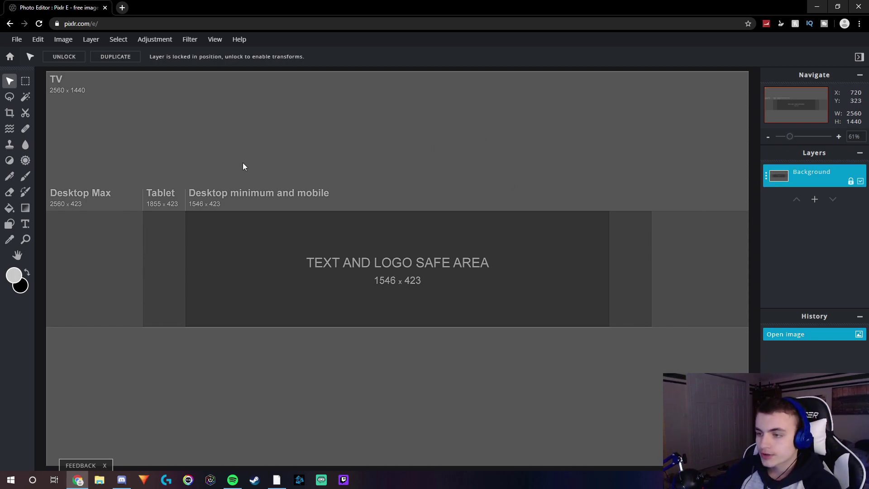
# Step: Add a text layer reading 'JANKE' on the canvas
pyautogui.click(25, 224)
pyautogui.click(377, 265)
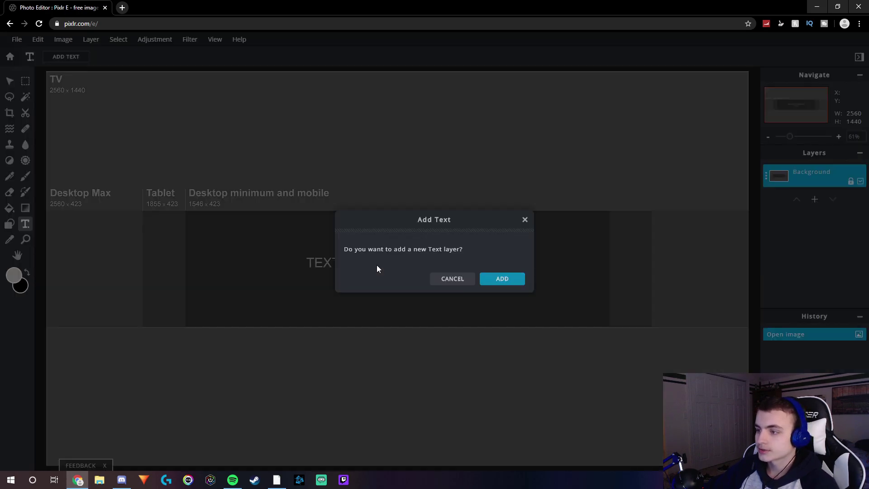
pyautogui.click(519, 280)
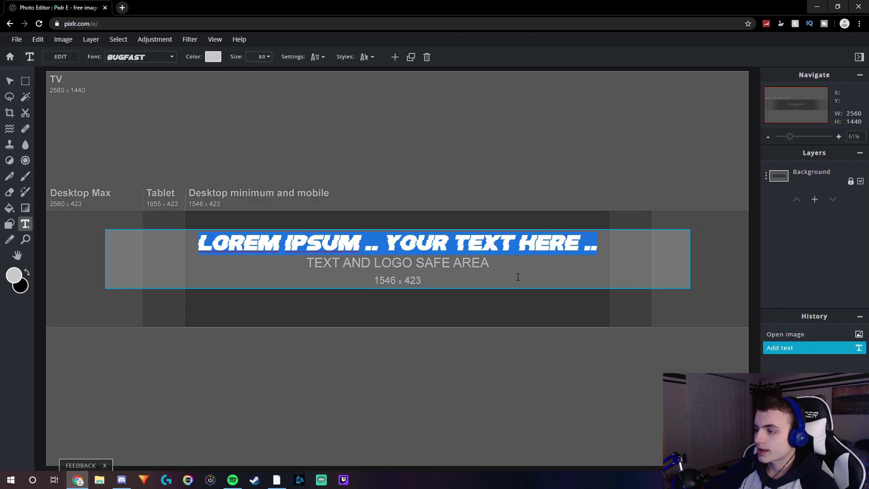
pyautogui.write('JANKE')
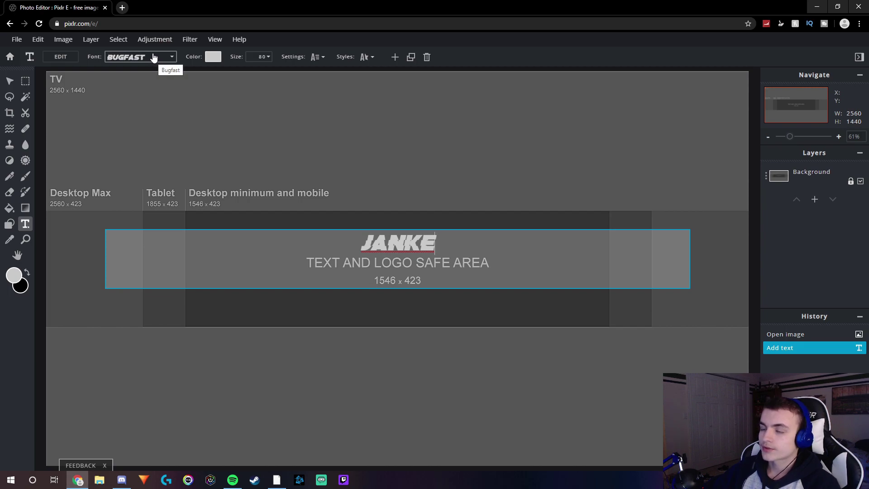
pyautogui.press('Escape')
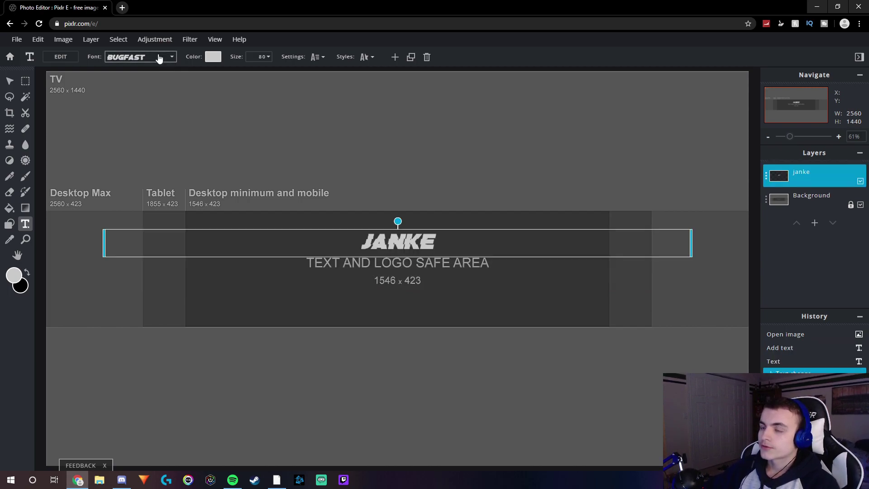
# Step: Set the janke text to the Hairmusk font at size 687
pyautogui.click(159, 58)
pyautogui.scroll(-8, 163, 218)
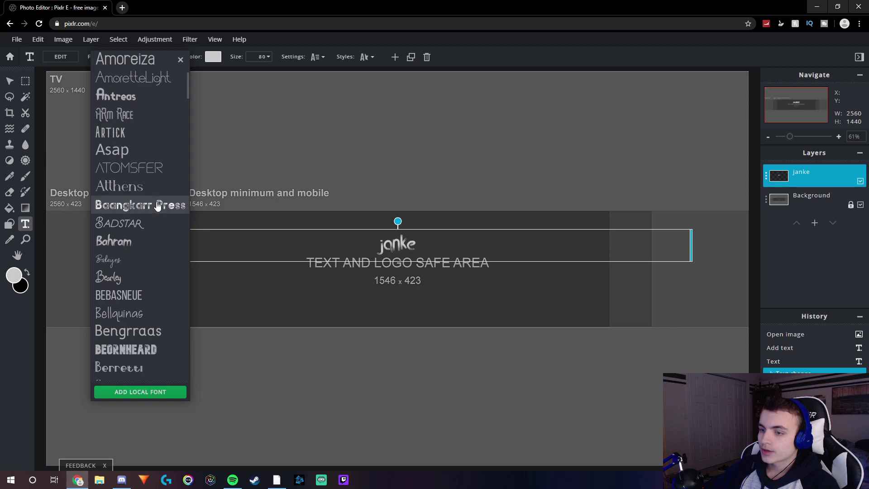
pyautogui.scroll(-8, 153, 197)
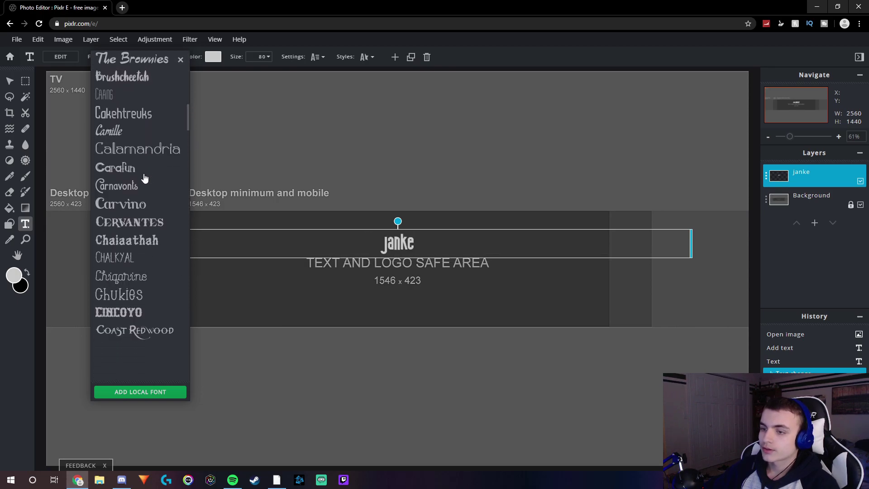
pyautogui.scroll(-10, 145, 175)
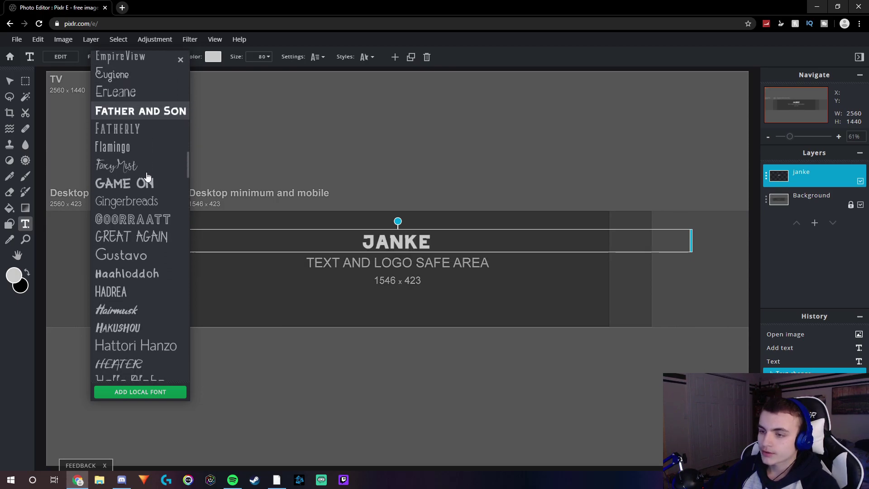
pyautogui.click(138, 177)
pyautogui.click(266, 57)
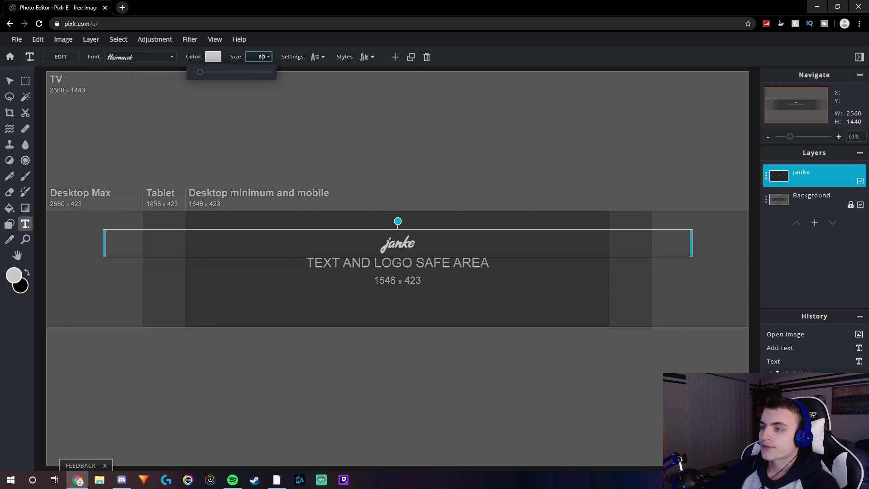
pyautogui.moveTo(201, 75); pyautogui.dragTo(245, 77)
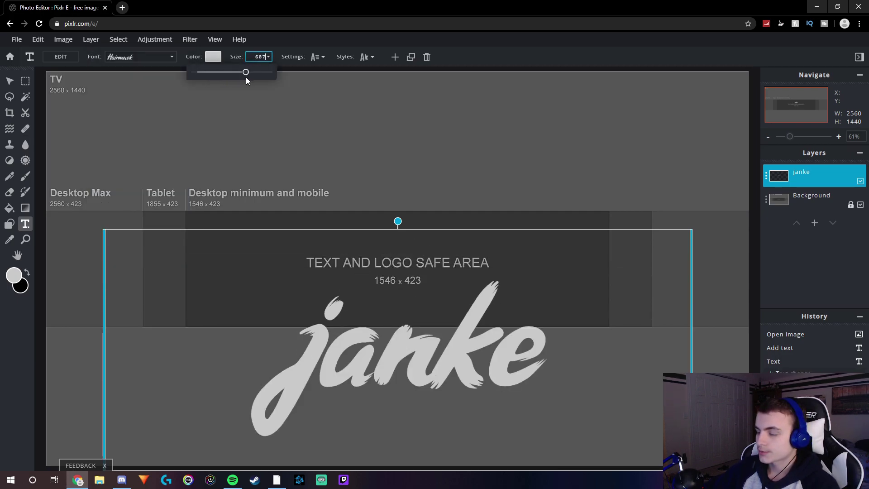
pyautogui.click(365, 57)
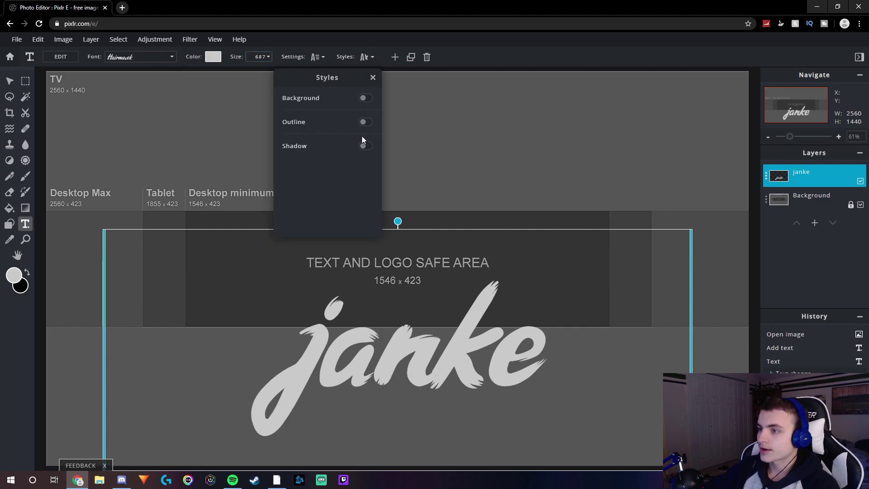
# Step: Add a #0008FF outline of size 2 to the janke text and move it higher
pyautogui.click(365, 123)
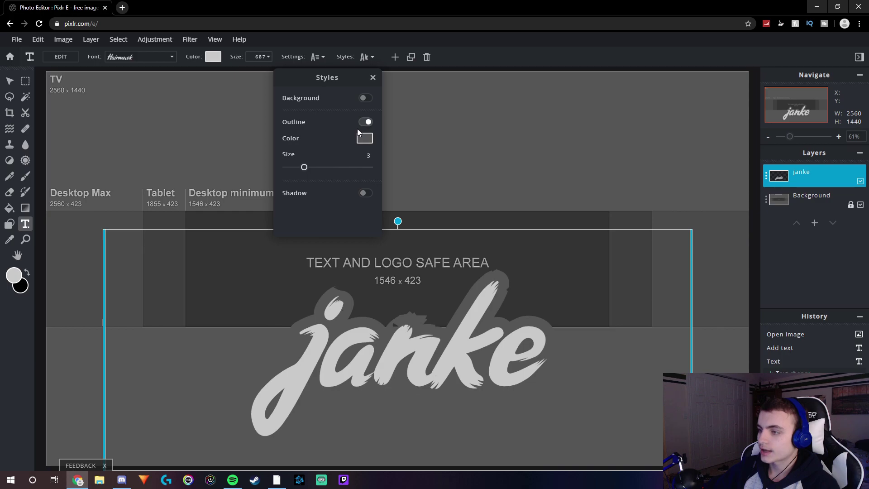
pyautogui.click(364, 138)
pyautogui.moveTo(466, 242); pyautogui.dragTo(467, 227)
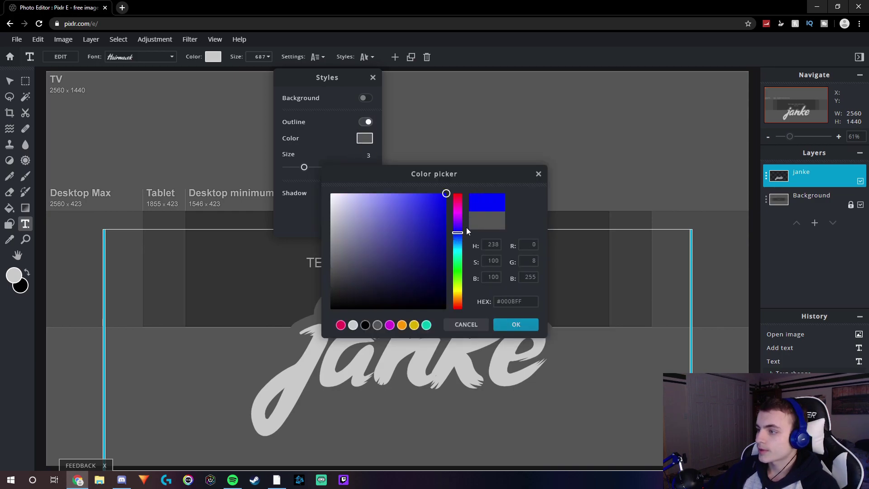
pyautogui.click(515, 325)
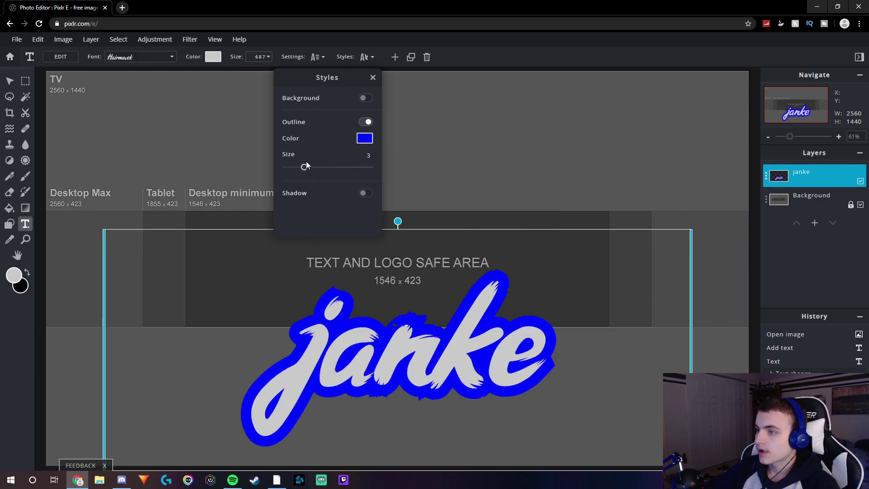
pyautogui.moveTo(306, 163); pyautogui.dragTo(295, 171)
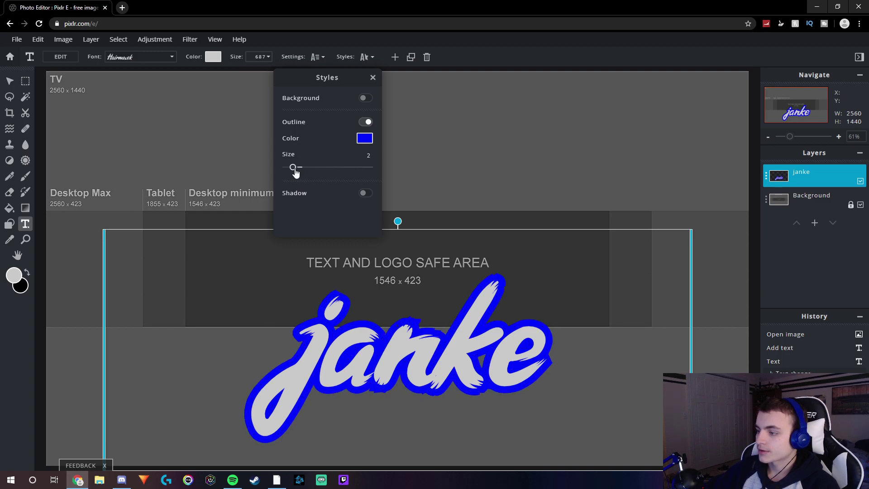
pyautogui.moveTo(441, 326); pyautogui.dragTo(424, 216)
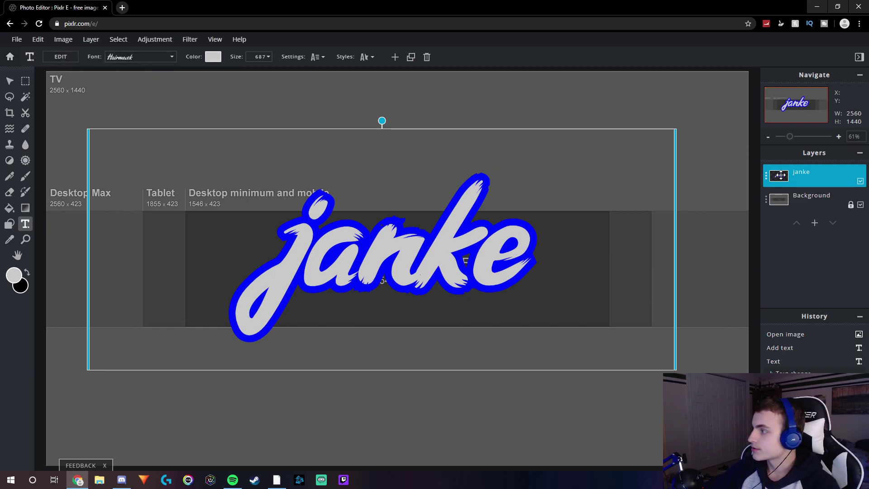
# Step: Rasterize the janke text and scale it to about 728 × 397 inside the safe area
pyautogui.click(91, 39)
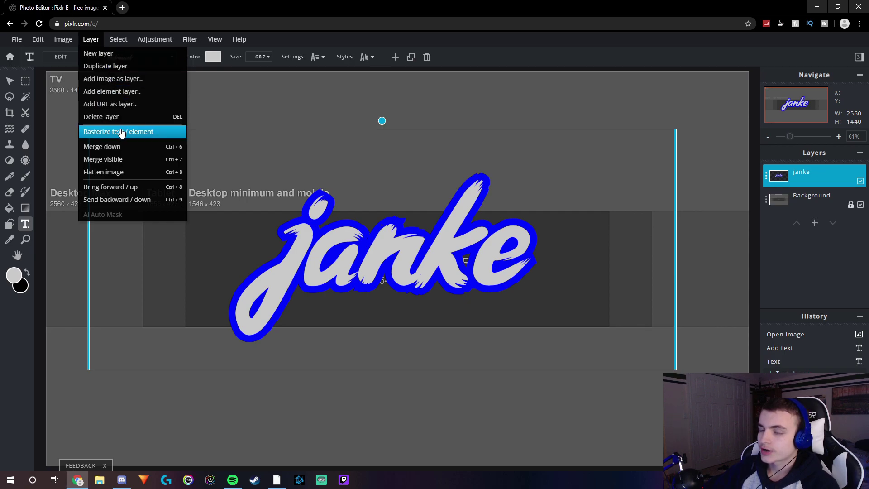
pyautogui.click(156, 135)
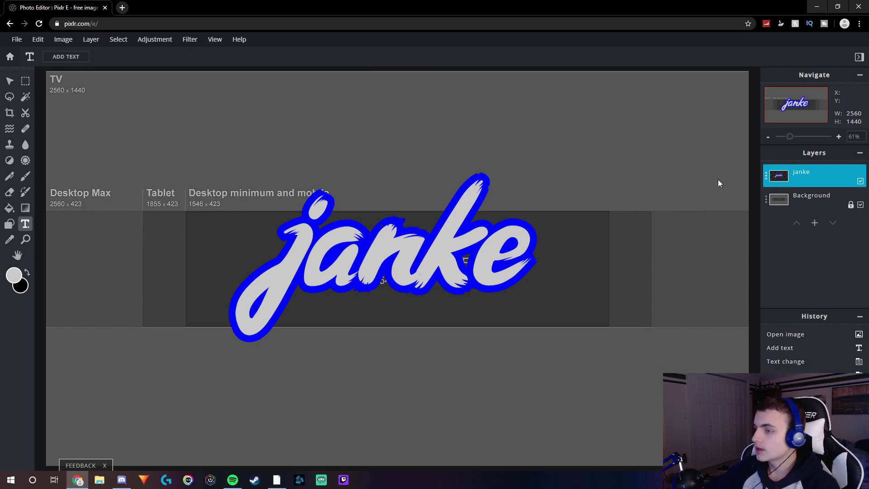
pyautogui.click(9, 82)
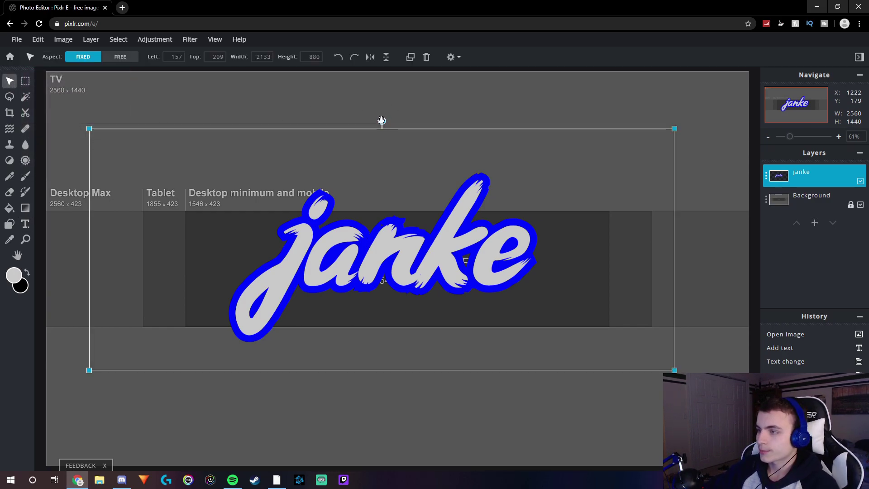
pyautogui.moveTo(382, 120); pyautogui.dragTo(382, 120)
pyautogui.click(421, 113)
pyautogui.moveTo(434, 241)
pyautogui.mouseDown()
pyautogui.moveTo(424, 242)
pyautogui.moveTo(463, 235)
pyautogui.moveTo(443, 246)
pyautogui.mouseUp()
pyautogui.moveTo(550, 177); pyautogui.dragTo(440, 238)
pyautogui.moveTo(382, 311); pyautogui.dragTo(440, 287)
pyautogui.click(457, 370)
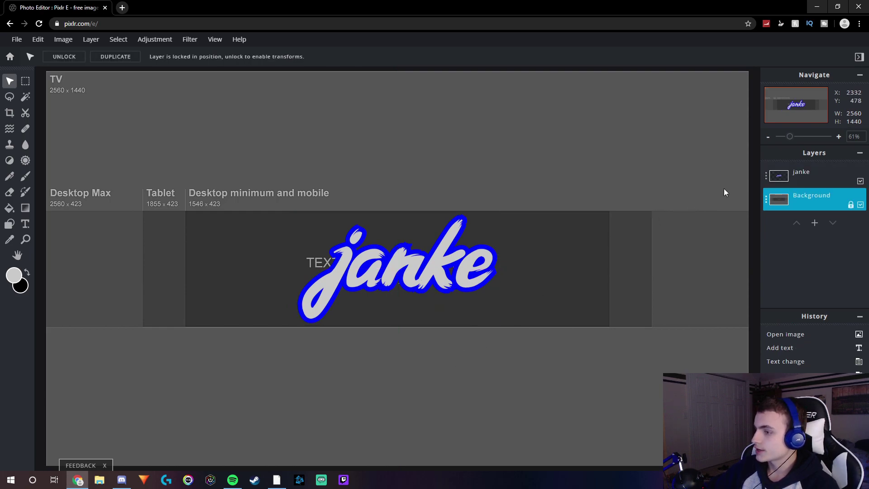
# Step: Duplicate the janke layer and shrink the copy slightly
pyautogui.click(809, 177)
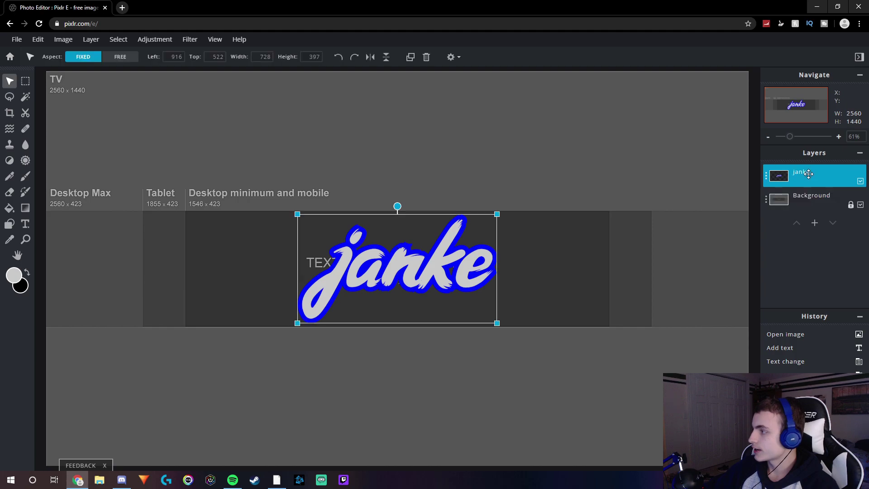
pyautogui.click(809, 177)
pyautogui.click(729, 319)
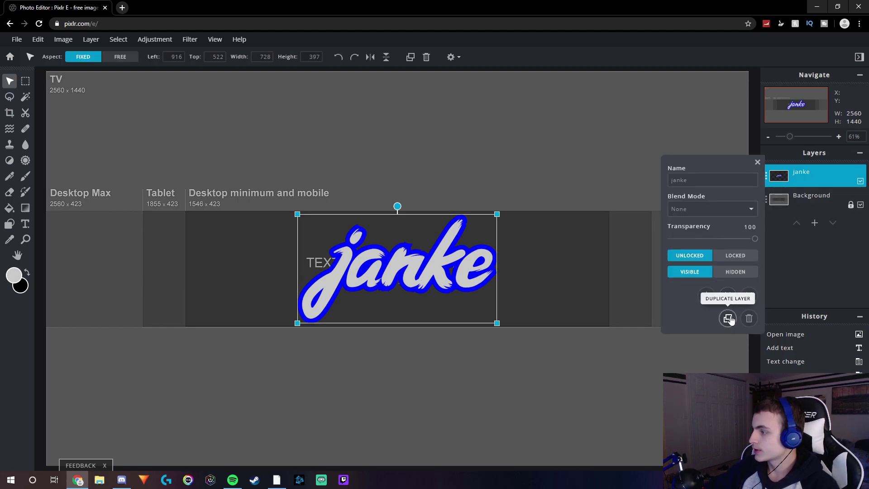
pyautogui.click(729, 319)
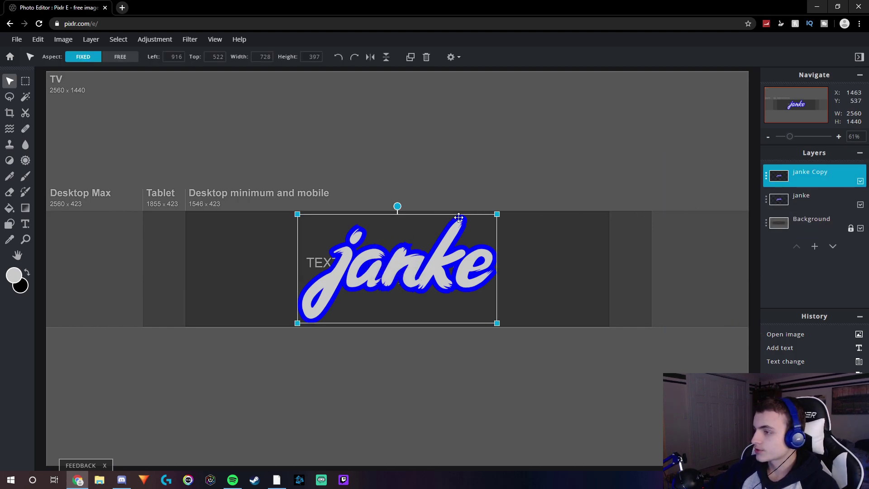
pyautogui.moveTo(497, 214); pyautogui.dragTo(473, 228)
pyautogui.moveTo(428, 281); pyautogui.dragTo(436, 280)
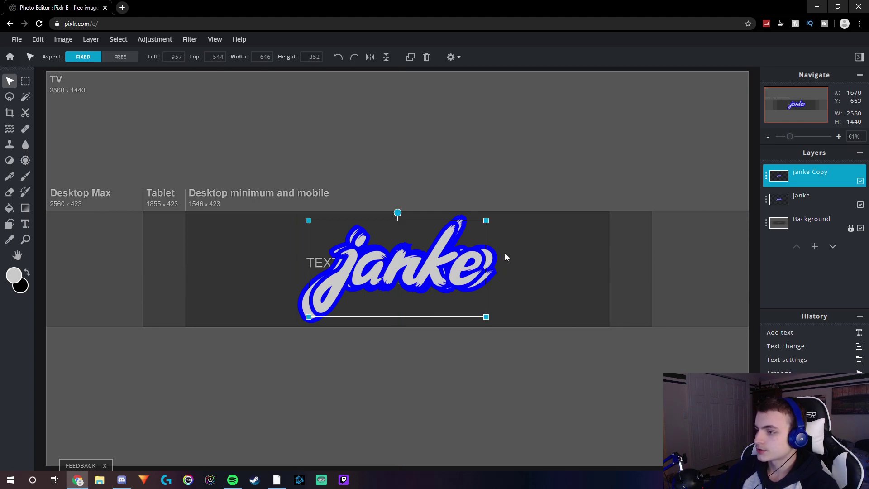
# Step: Set janke Copy to 50 transparency, resize it to 582 × 317, and place it beneath janke
pyautogui.doubleClick(804, 174)
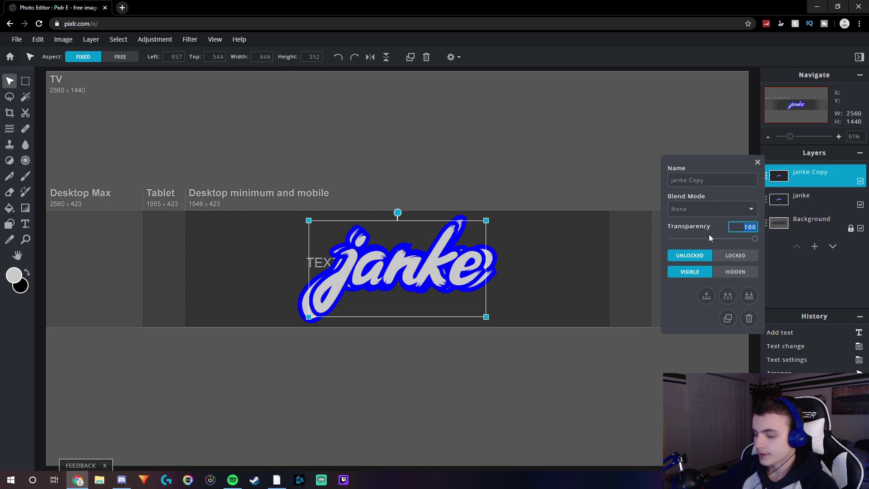
pyautogui.write('50')
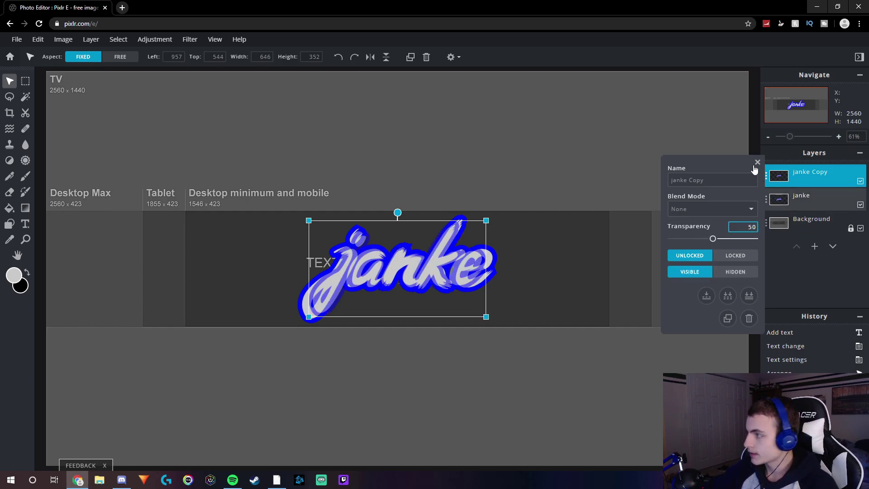
pyautogui.click(757, 164)
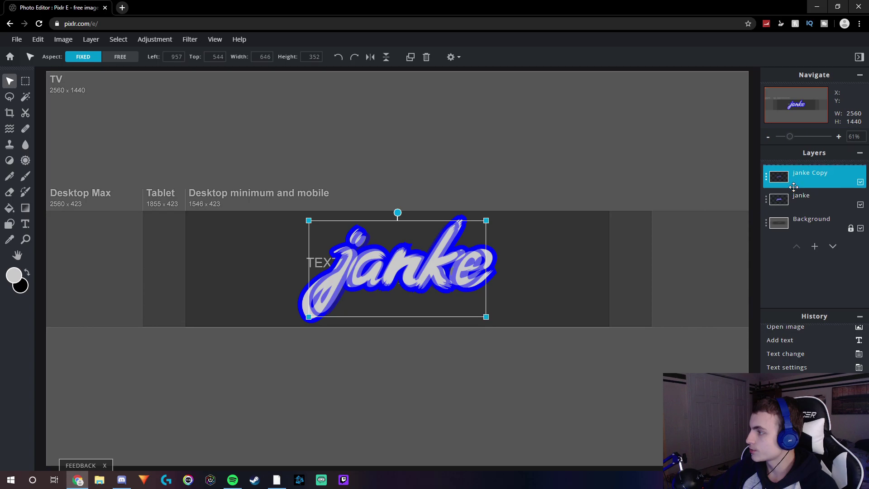
pyautogui.moveTo(793, 187); pyautogui.dragTo(797, 219)
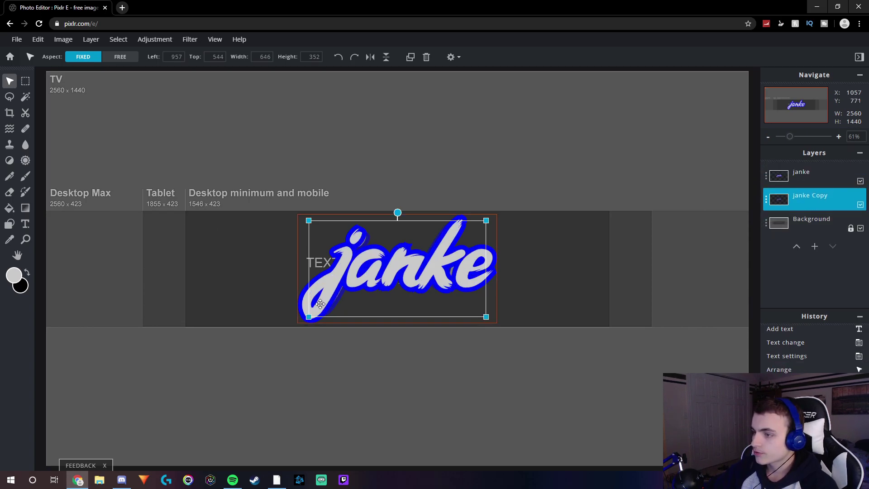
pyautogui.click(504, 393)
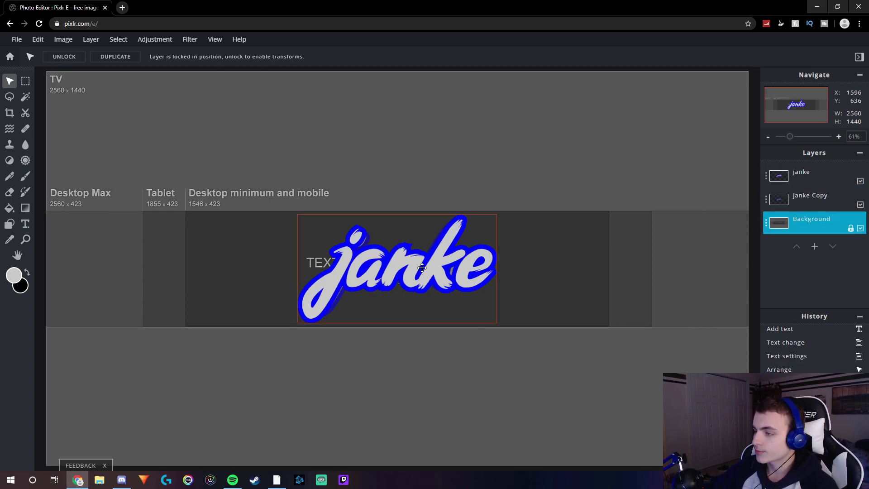
pyautogui.click(816, 195)
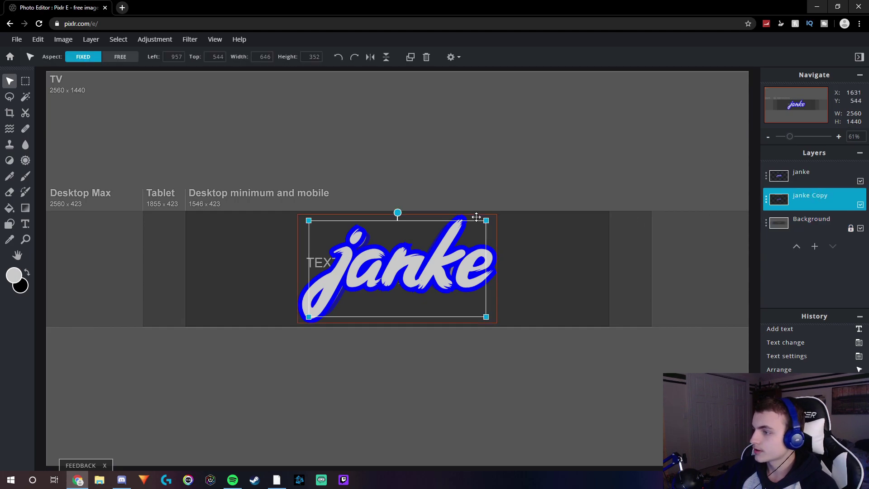
pyautogui.moveTo(769, 199); pyautogui.dragTo(784, 175)
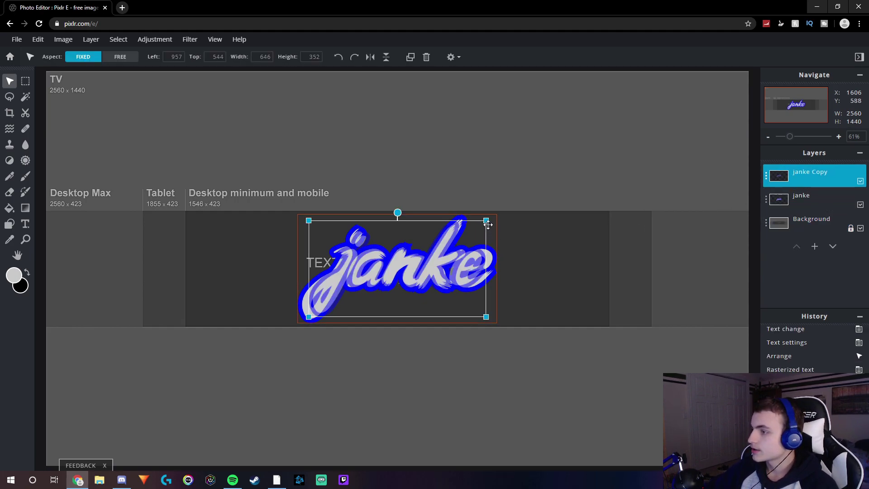
pyautogui.moveTo(487, 224); pyautogui.dragTo(454, 259)
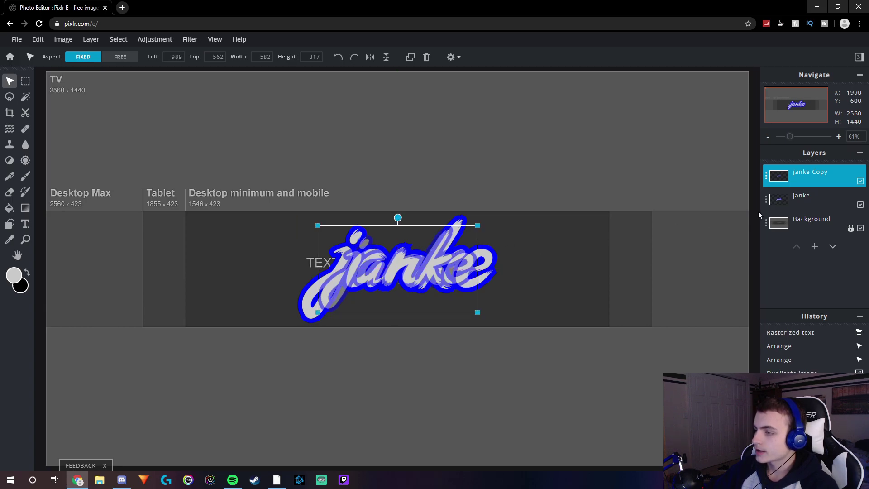
pyautogui.moveTo(779, 177); pyautogui.dragTo(805, 206)
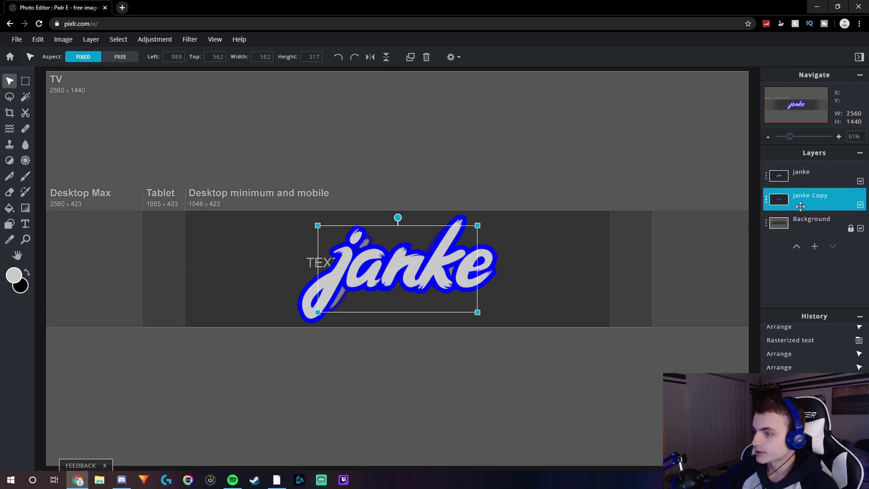
# Step: Select the Background layer and open a new Chrome tab
pyautogui.click(399, 389)
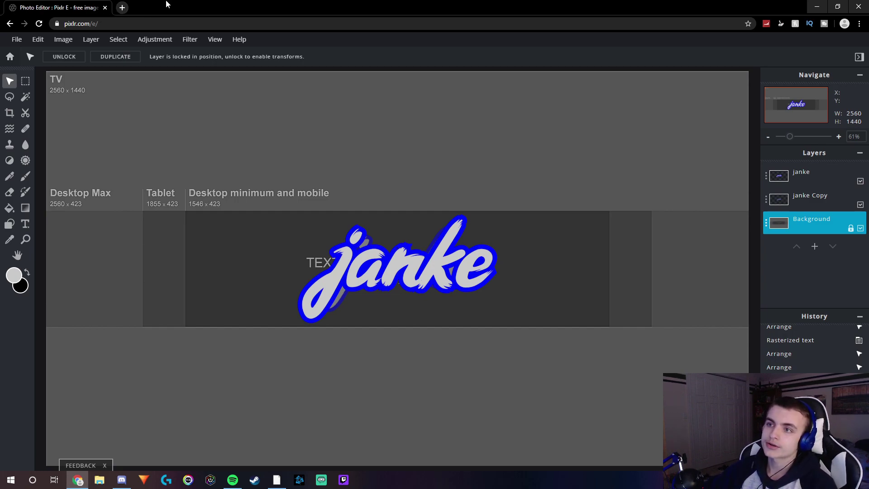
pyautogui.click(122, 7)
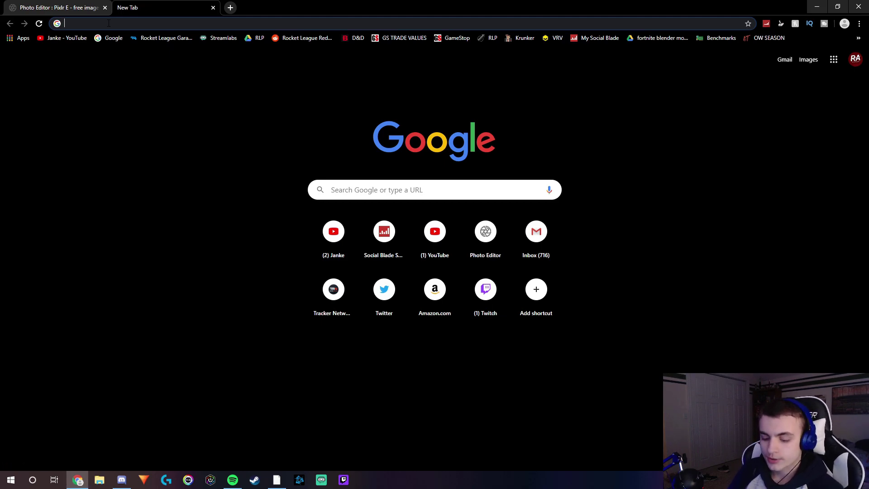
# Step: Search Google Images for 'fortnite skin png'
pyautogui.write('fortnite ')
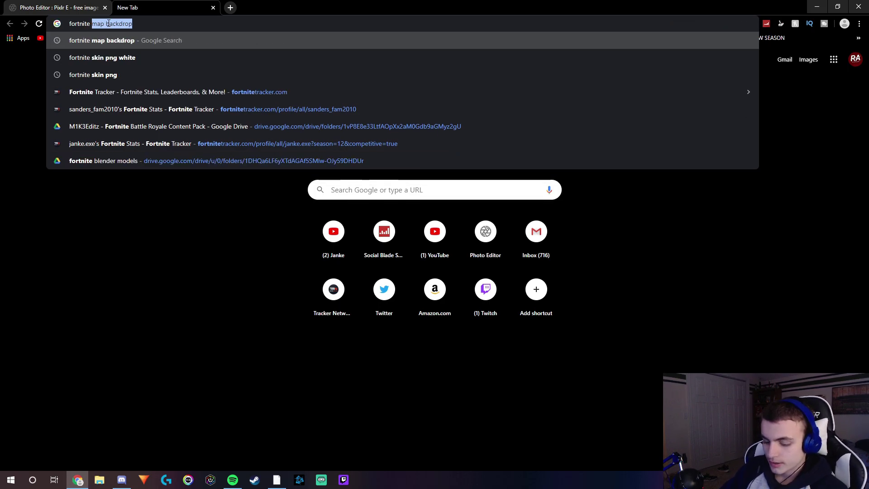
pyautogui.write('skin png')
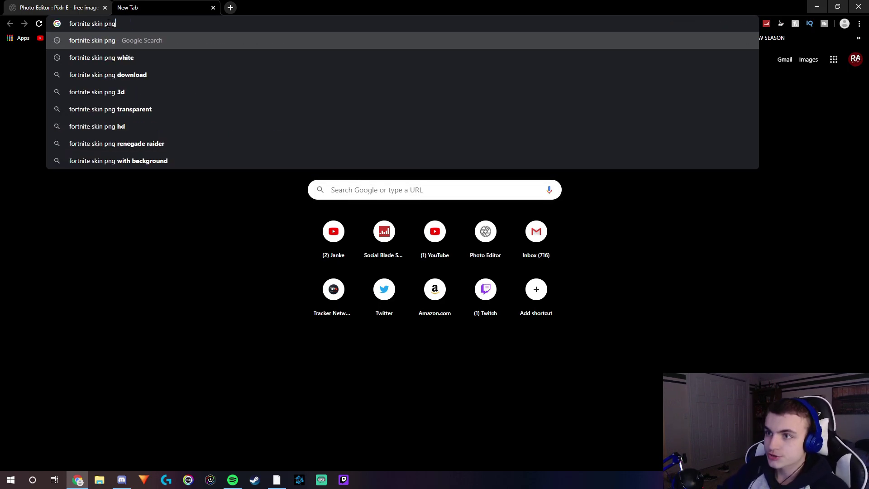
pyautogui.press('Return')
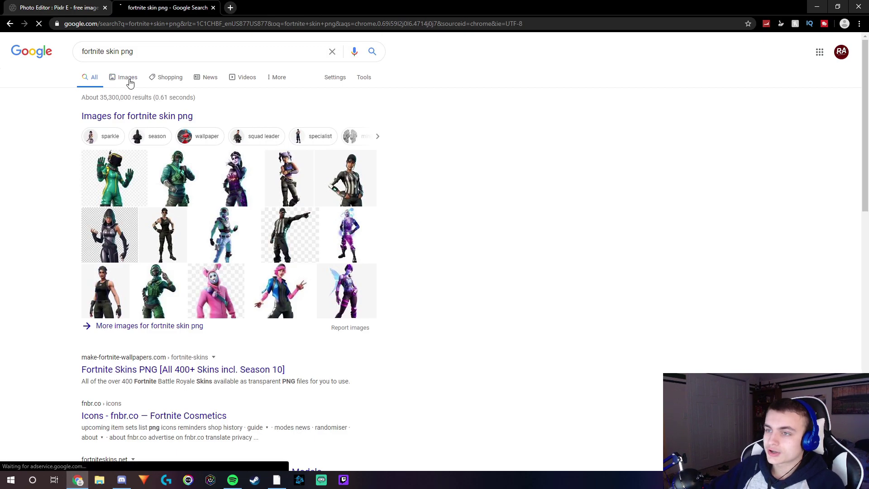
pyautogui.click(128, 79)
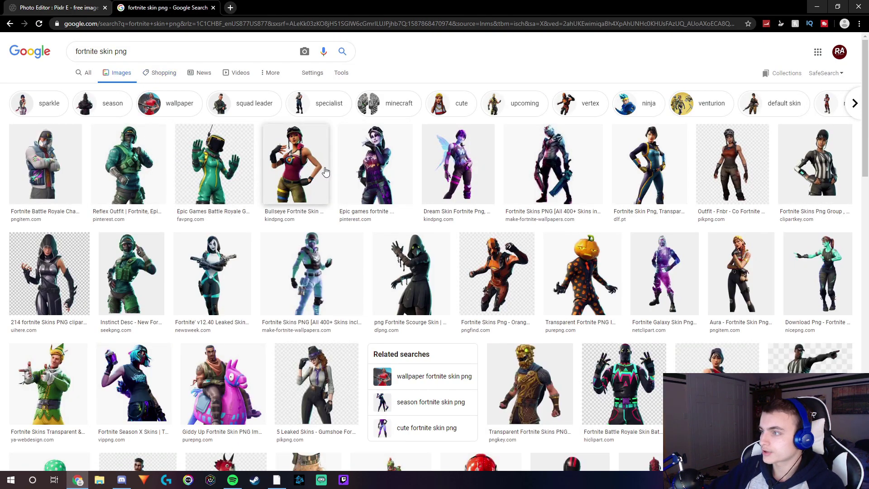
pyautogui.scroll(-8, 325, 172)
pyautogui.scroll(8, 195, 240)
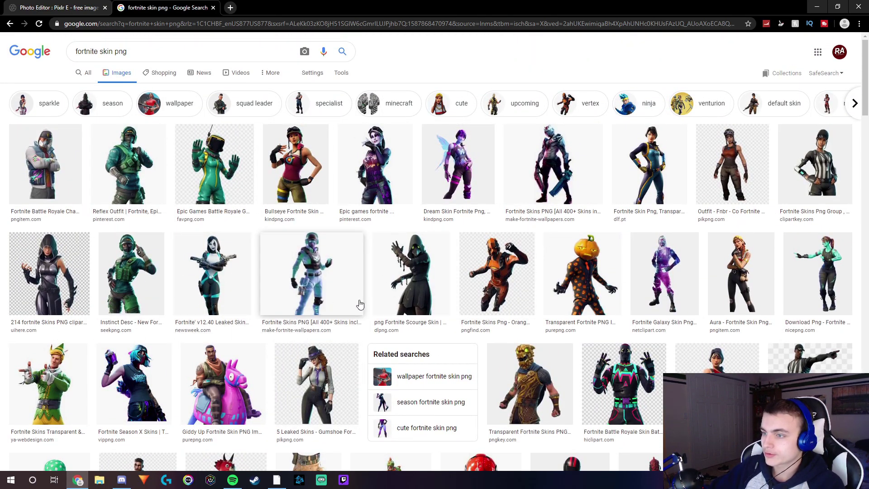
pyautogui.scroll(-2, 360, 304)
# Step: Preview the 1024 × 1024 Reflex Outfit image and copy its image address
pyautogui.click(147, 102)
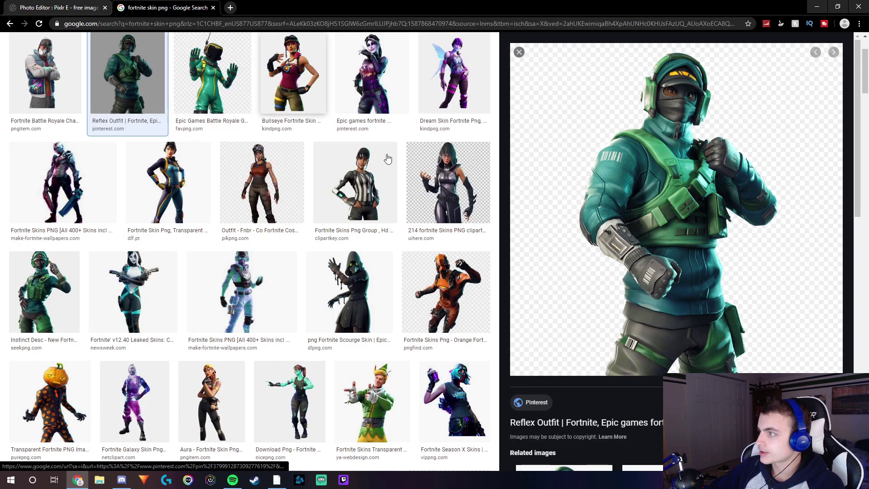
pyautogui.click(519, 52)
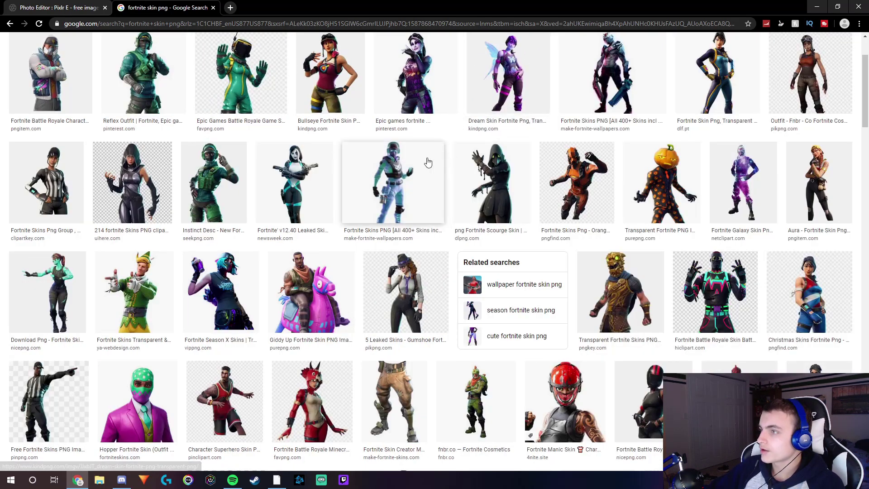
pyautogui.scroll(2, 428, 162)
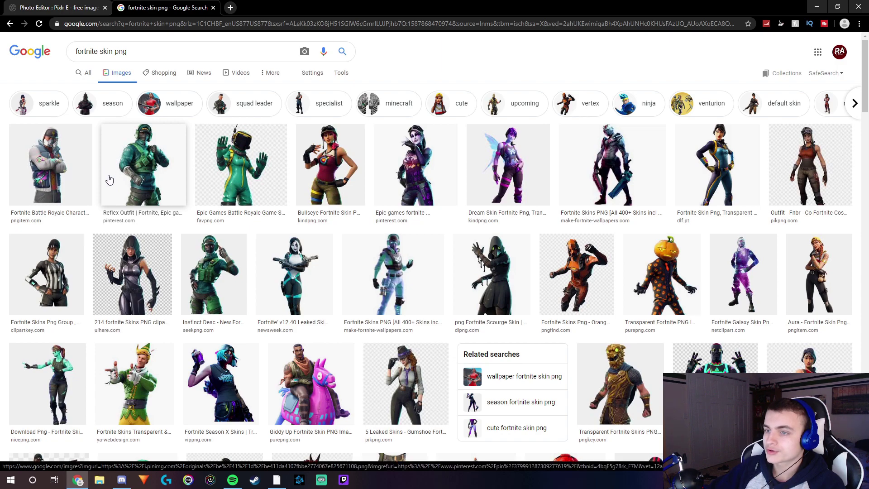
pyautogui.click(160, 166)
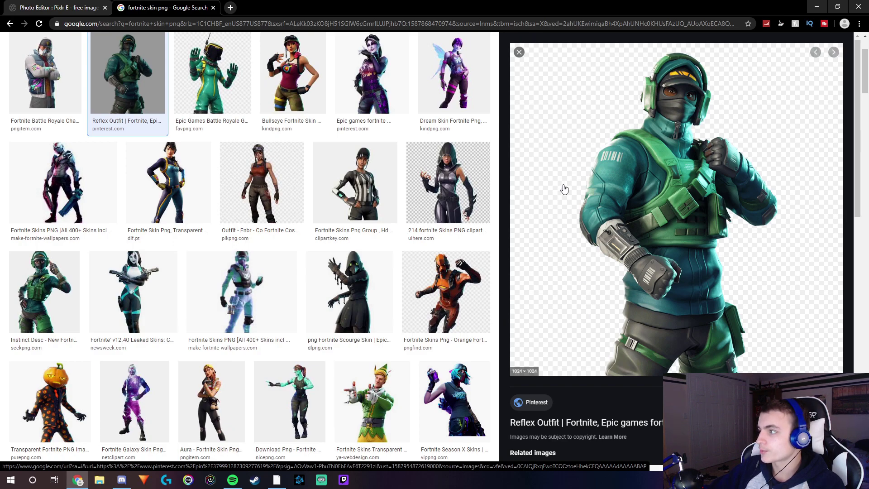
pyautogui.rightClick(660, 191)
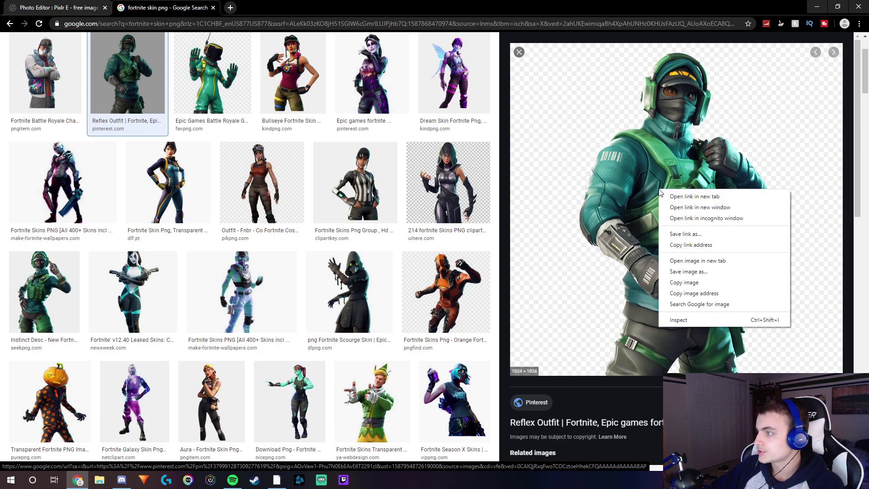
pyautogui.click(689, 294)
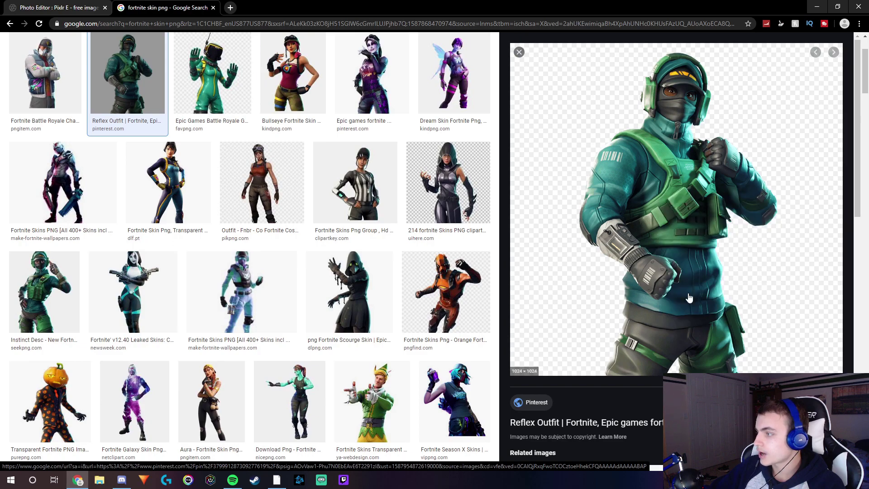
# Step: Add the Reflex Outfit image as a layer from its URL, shrunk and placed over the janke text
pyautogui.click(59, 7)
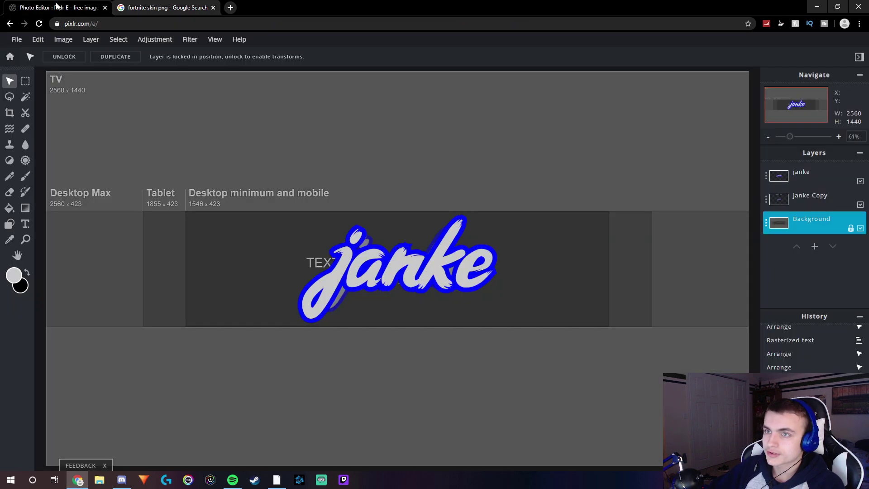
pyautogui.click(91, 40)
pyautogui.click(127, 107)
pyautogui.click(391, 253)
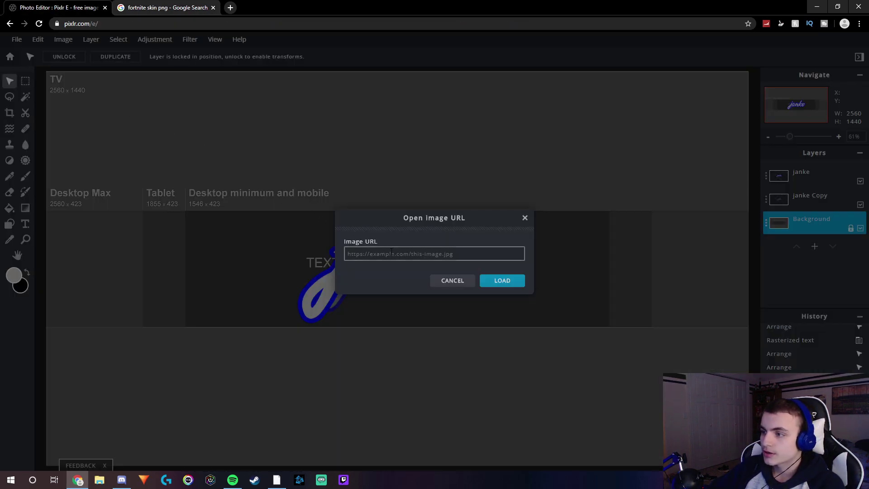
pyautogui.hotkey('ctrl', 'v')
pyautogui.press('Return')
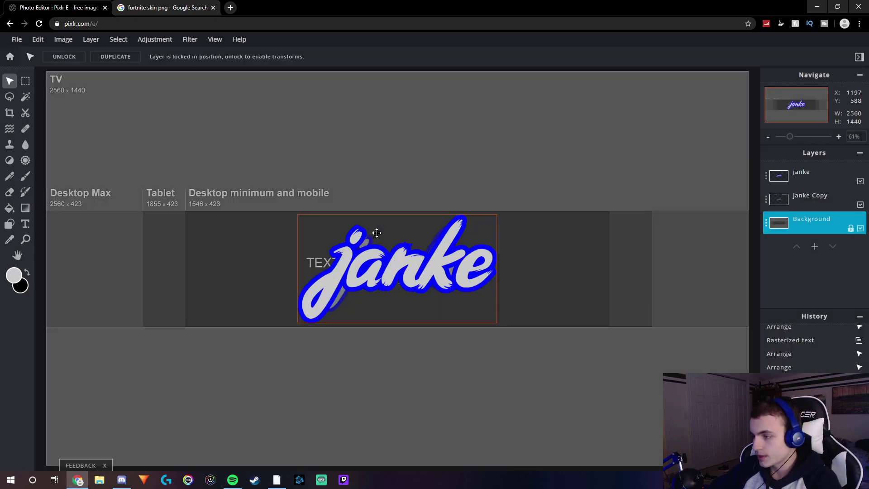
pyautogui.moveTo(389, 250); pyautogui.dragTo(396, 251)
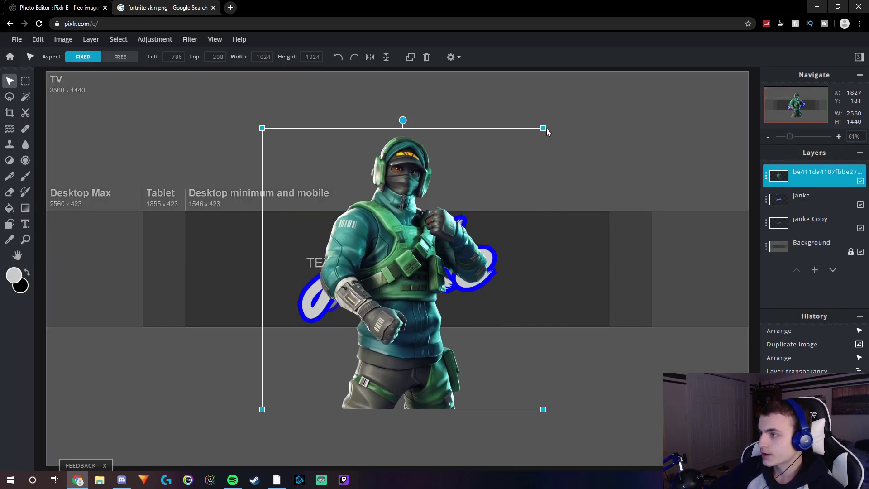
pyautogui.moveTo(544, 129); pyautogui.dragTo(439, 290)
pyautogui.click(811, 246)
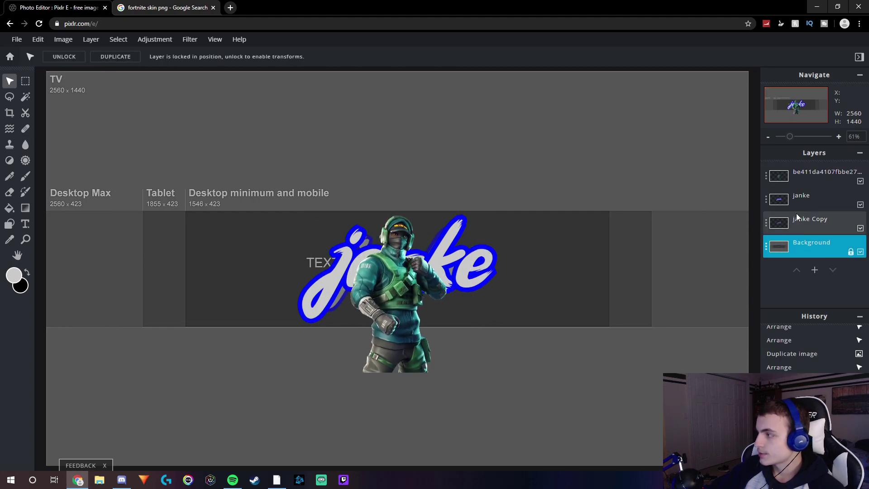
pyautogui.click(801, 182)
# Step: Marquee-select and delete the character's legs below the banner strip, then select the background
pyautogui.click(26, 81)
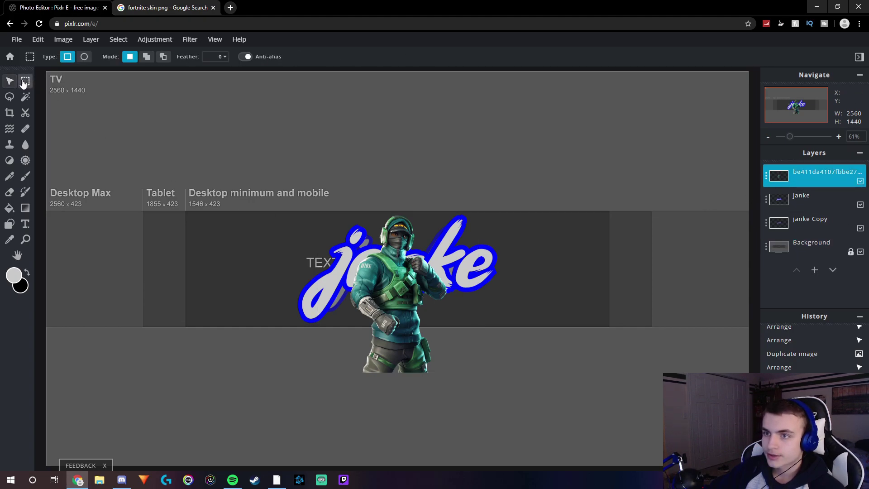
pyautogui.moveTo(310, 419); pyautogui.dragTo(494, 326)
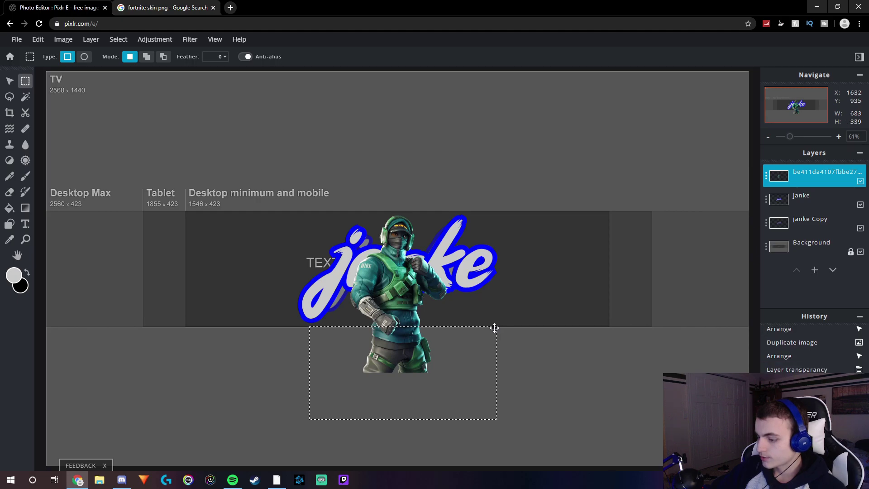
pyautogui.press('Delete')
pyautogui.press('v')
pyautogui.scroll(10, 387, 339)
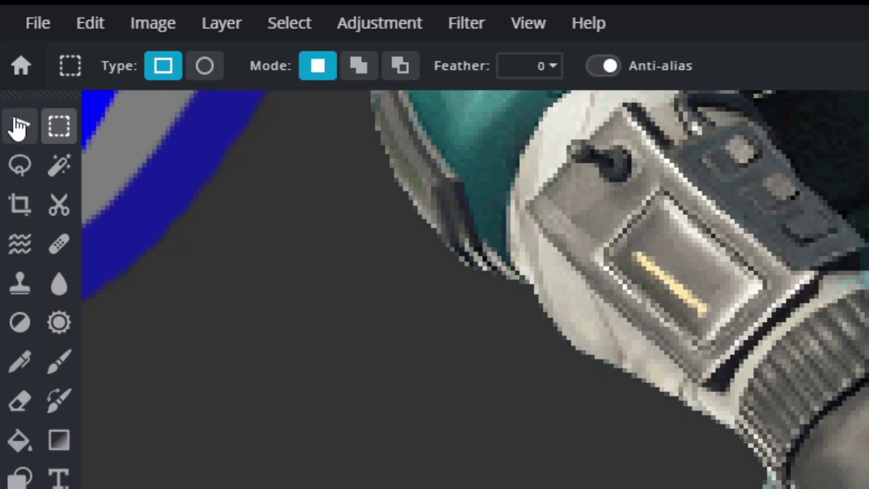
pyautogui.click(9, 81)
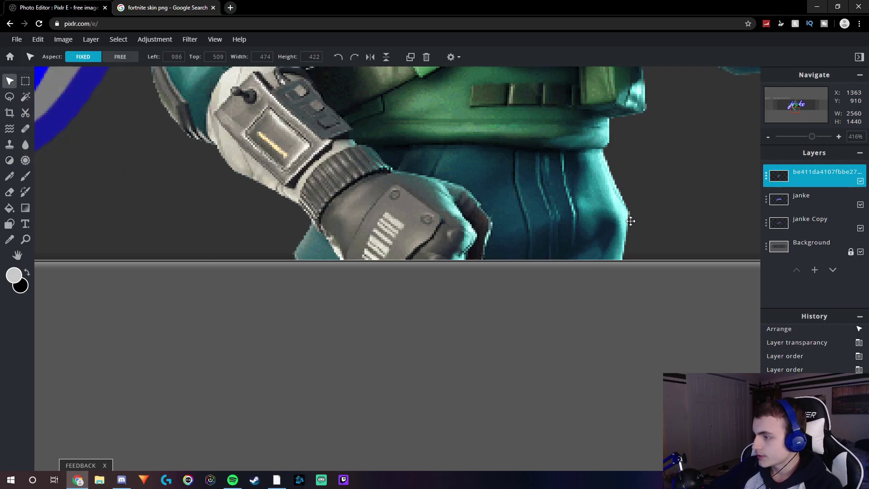
pyautogui.scroll(-8, 498, 294)
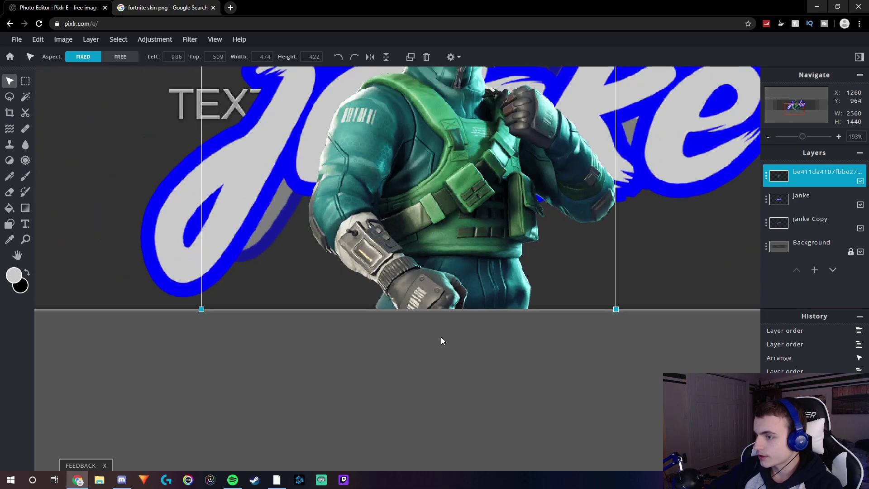
pyautogui.click(415, 390)
pyautogui.scroll(-3, 469, 352)
# Step: Drag the Reflex Outfit character left to the banner's left end, then select the background
pyautogui.scroll(3, 435, 345)
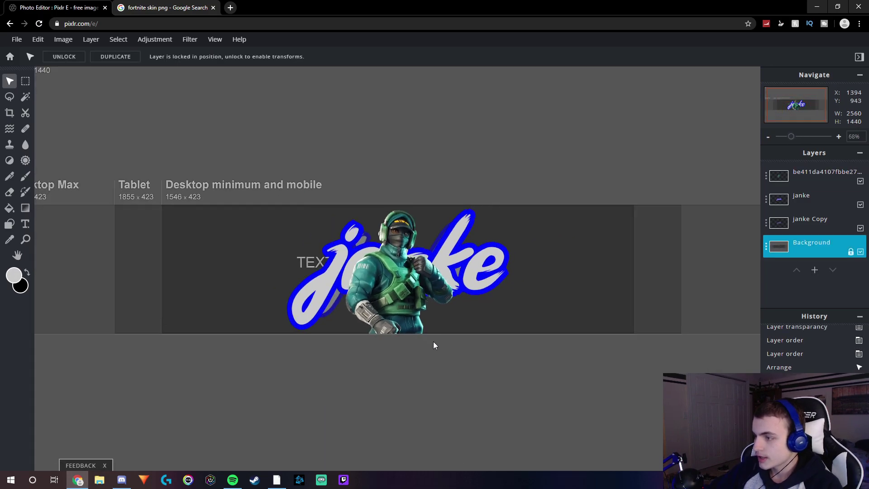
pyautogui.scroll(-3, 398, 350)
pyautogui.scroll(3, 398, 351)
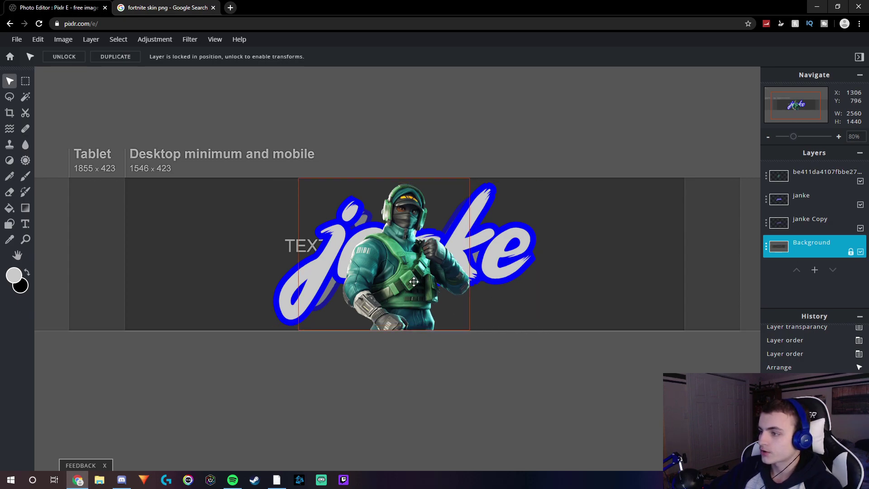
pyautogui.click(410, 308)
pyautogui.moveTo(409, 315); pyautogui.dragTo(242, 314)
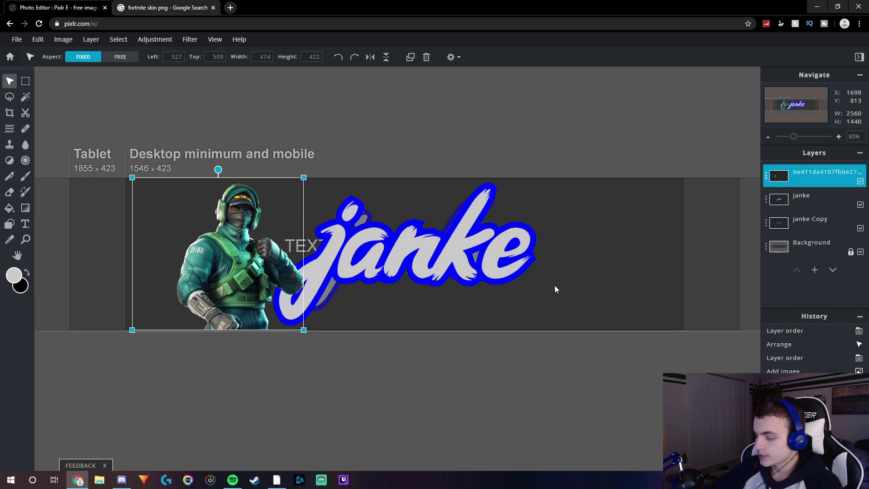
pyautogui.scroll(10, 142, 348)
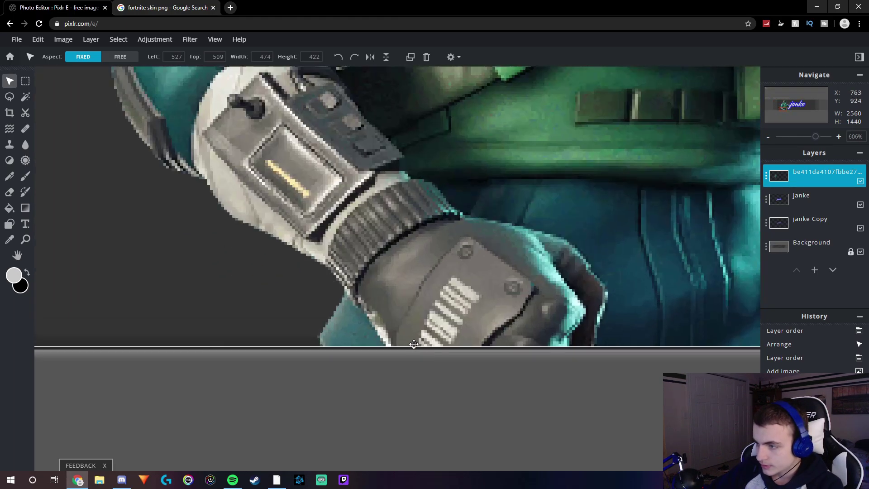
pyautogui.scroll(2, 414, 345)
pyautogui.scroll(-10, 375, 352)
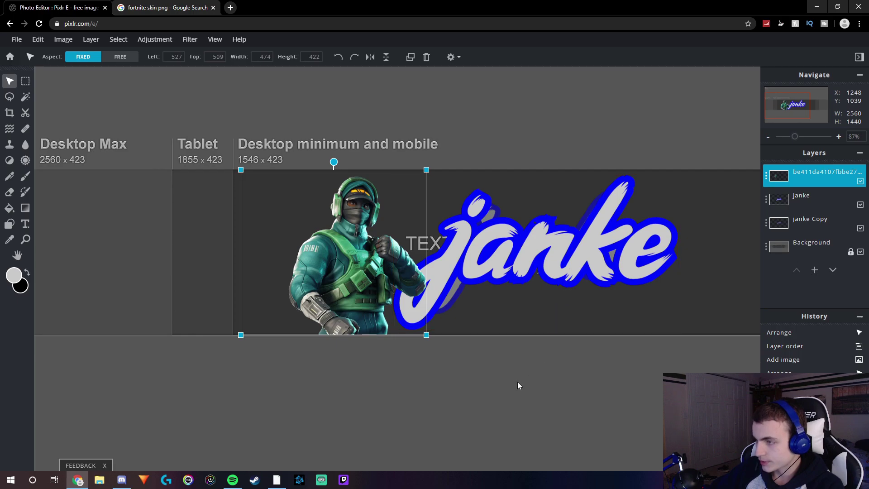
pyautogui.click(519, 385)
pyautogui.scroll(-2, 518, 385)
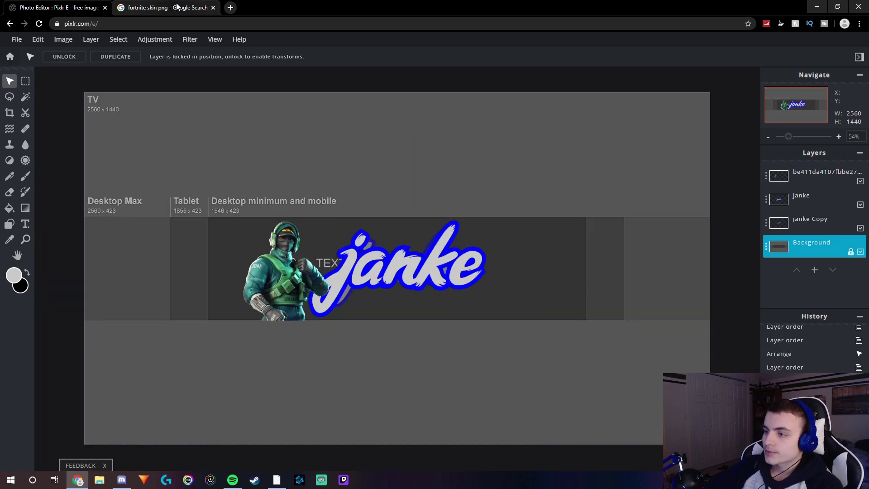
# Step: Copy the image address of the Instinct Fortnite skin preview in Chrome and return to Pixlr
pyautogui.click(176, 7)
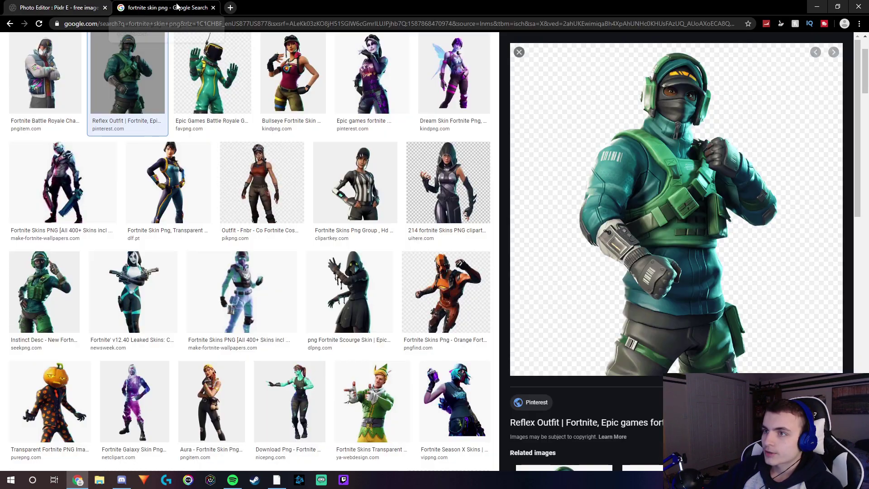
pyautogui.click(44, 292)
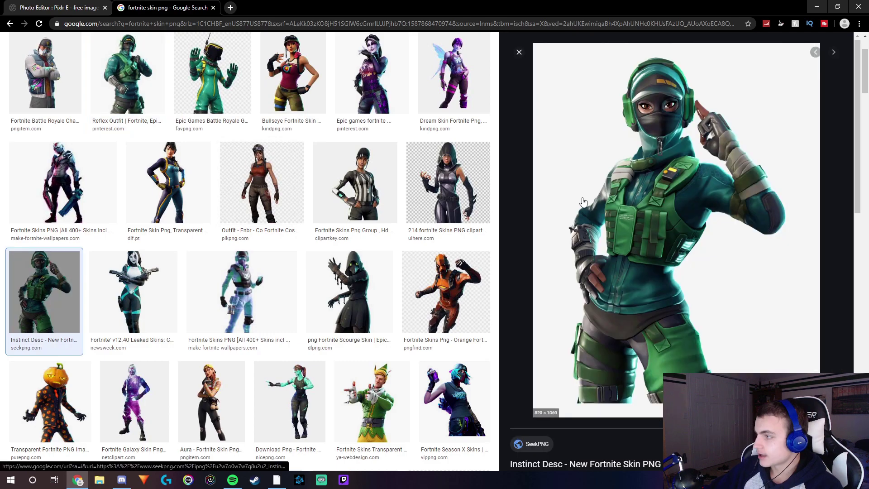
pyautogui.rightClick(616, 189)
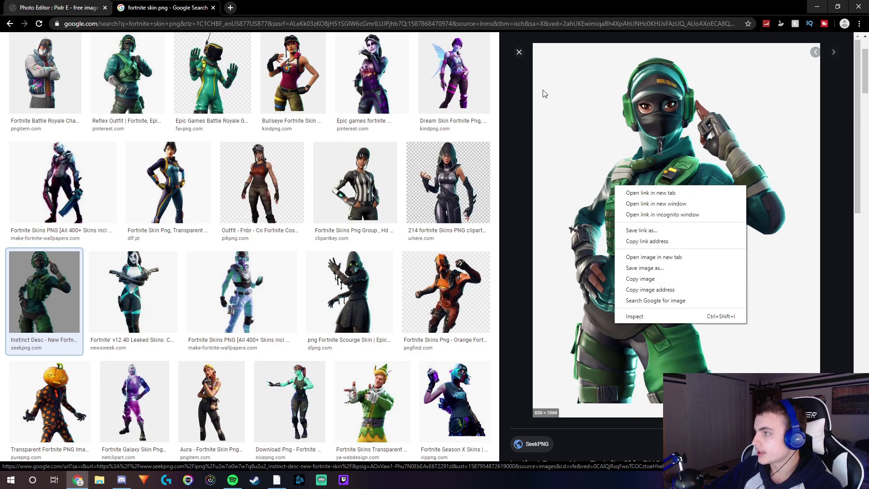
pyautogui.click(517, 80)
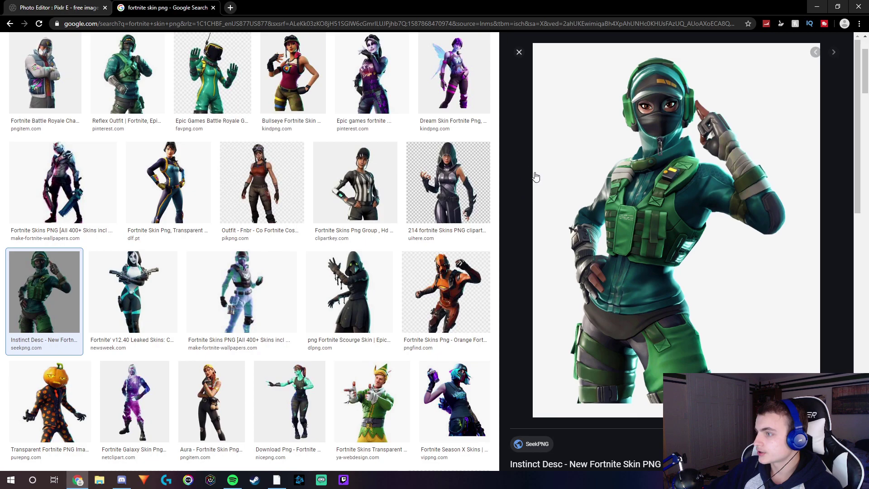
pyautogui.rightClick(671, 205)
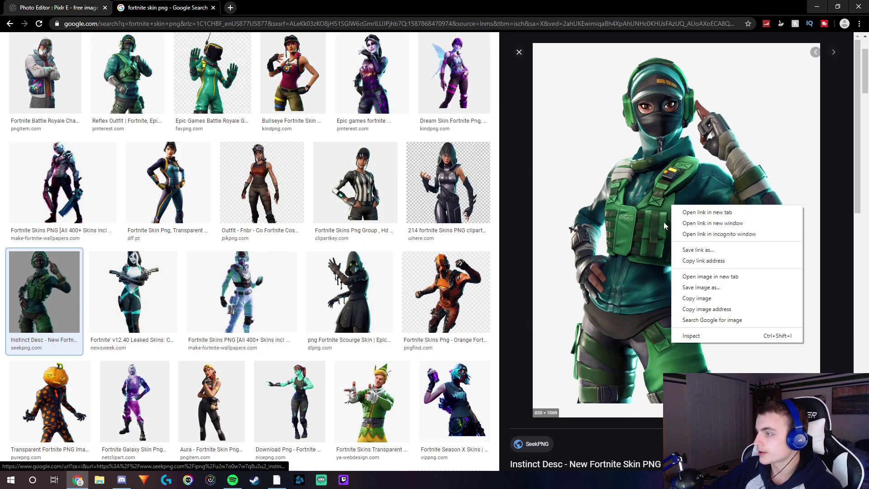
pyautogui.click(714, 311)
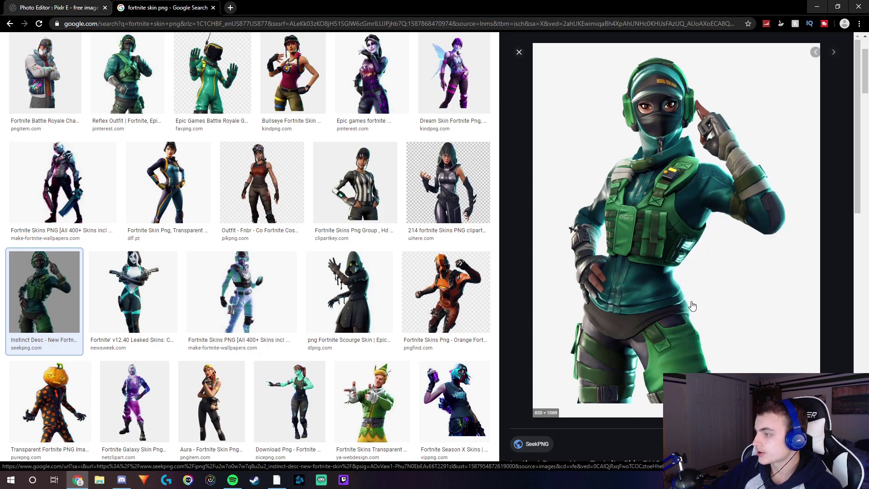
pyautogui.click(58, 8)
pyautogui.click(90, 40)
# Step: Add the copied Instinct skin address as a new 820 × 1069 top layer
pyautogui.click(134, 105)
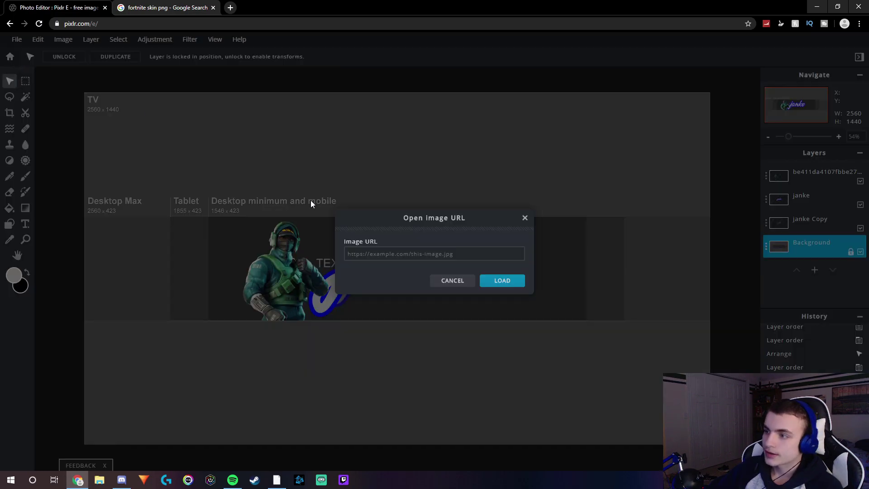
pyautogui.hotkey('ctrl', 'v')
pyautogui.press('Return')
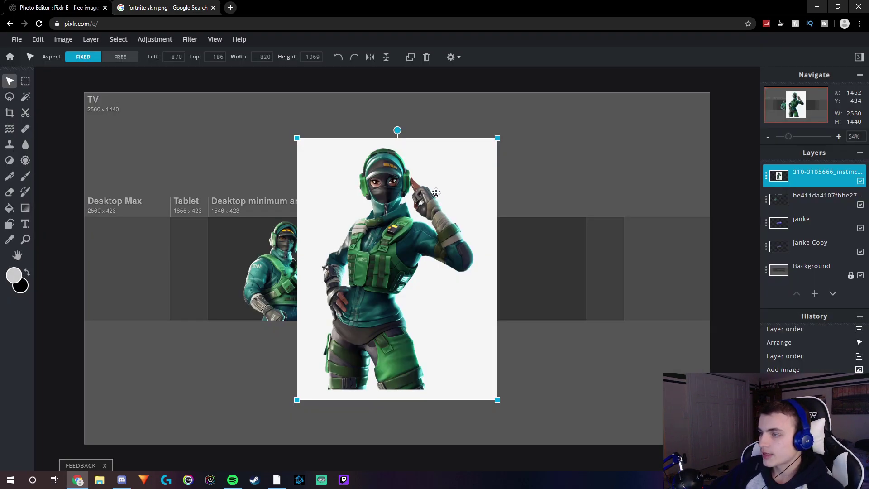
pyautogui.click(522, 167)
pyautogui.click(444, 192)
pyautogui.click(552, 178)
pyautogui.click(25, 97)
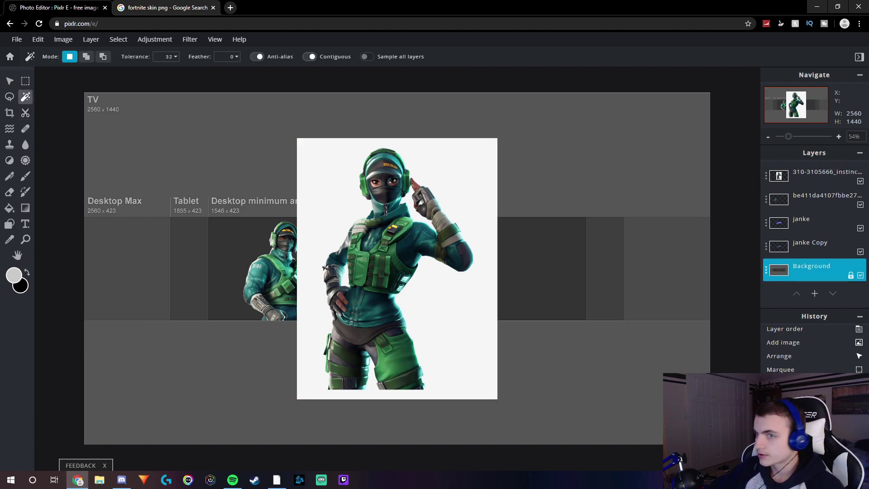
# Step: Delete the main white backdrop around the Instinct figure with the Magic Wand
pyautogui.click(785, 176)
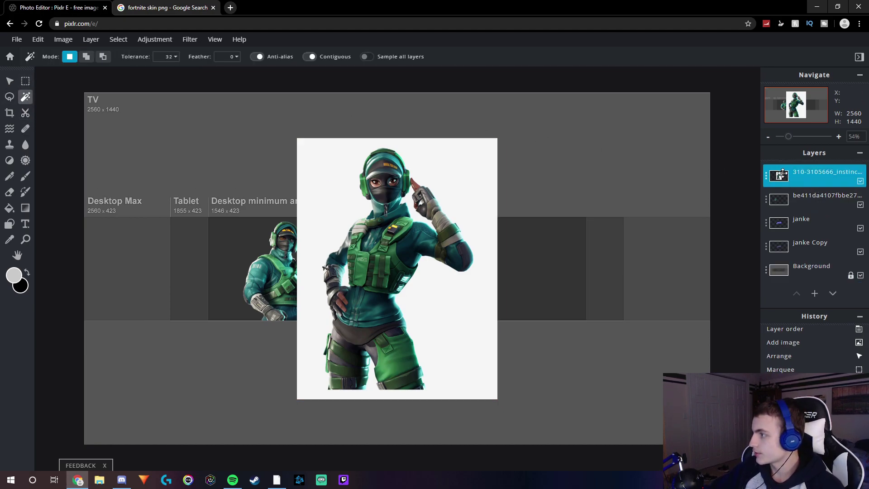
pyautogui.click(462, 168)
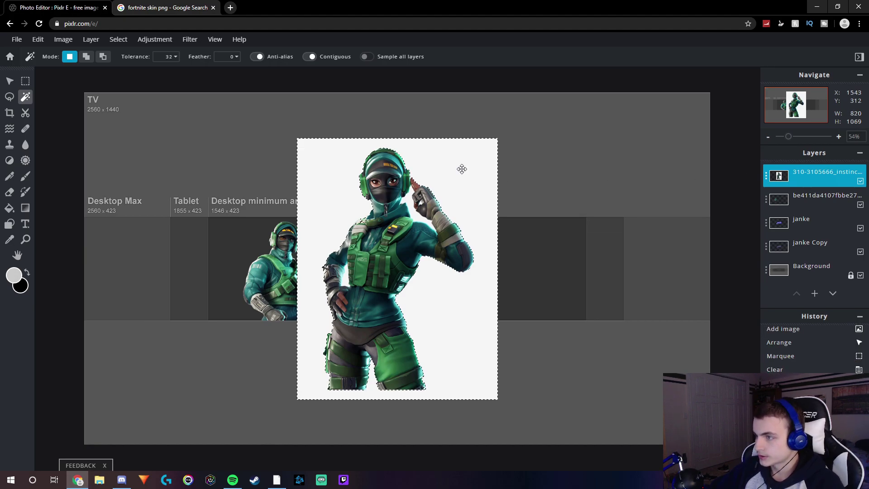
pyautogui.press('Delete')
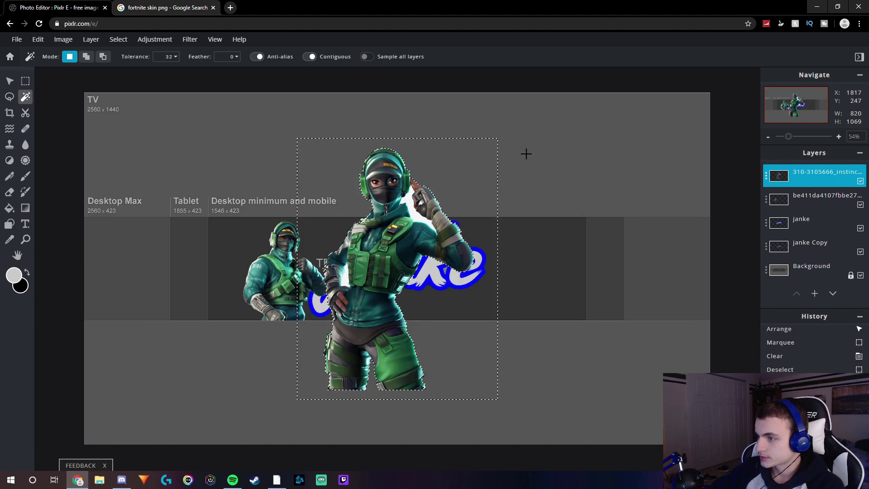
pyautogui.hotkey('ctrl', 'a')
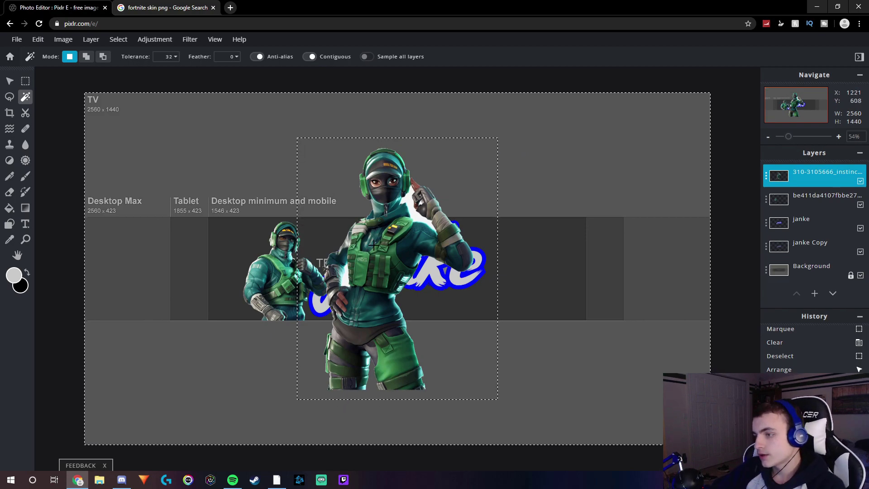
pyautogui.scroll(2, 335, 263)
pyautogui.scroll(-2, 331, 260)
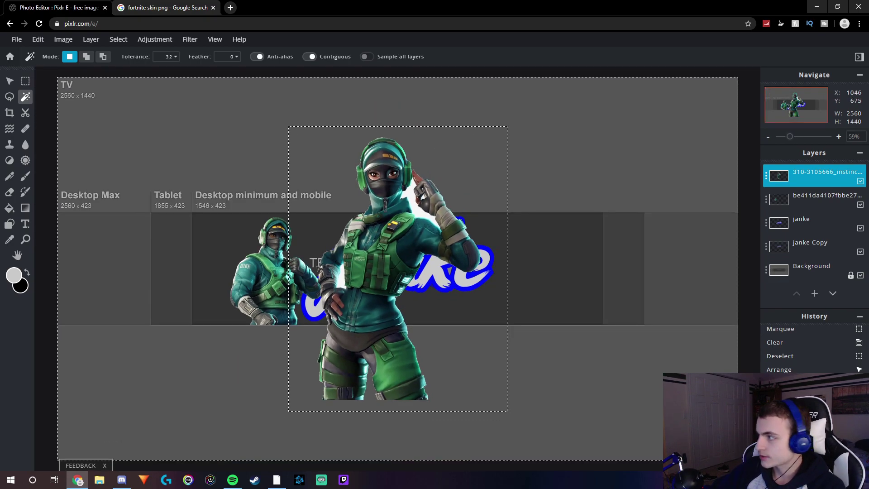
pyautogui.scroll(4, 384, 185)
pyautogui.scroll(2, 384, 186)
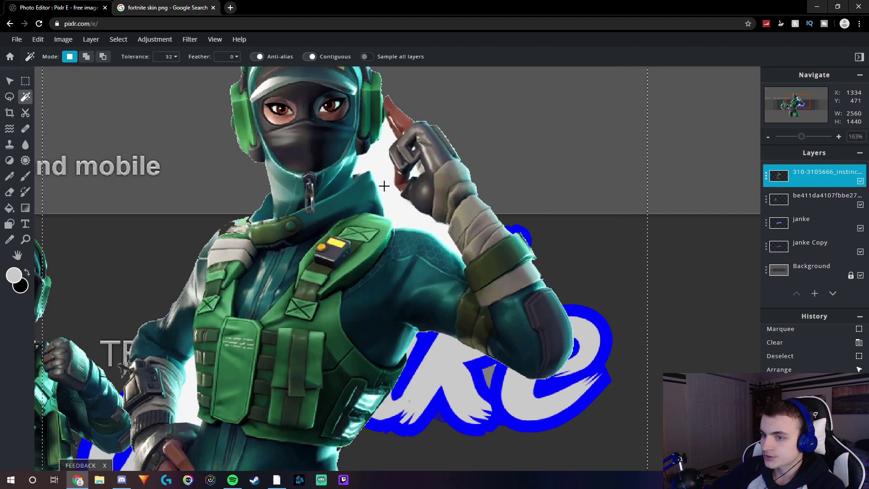
# Step: Delete the leftover white patches beside the raised hand and between its fingers
pyautogui.click(389, 199)
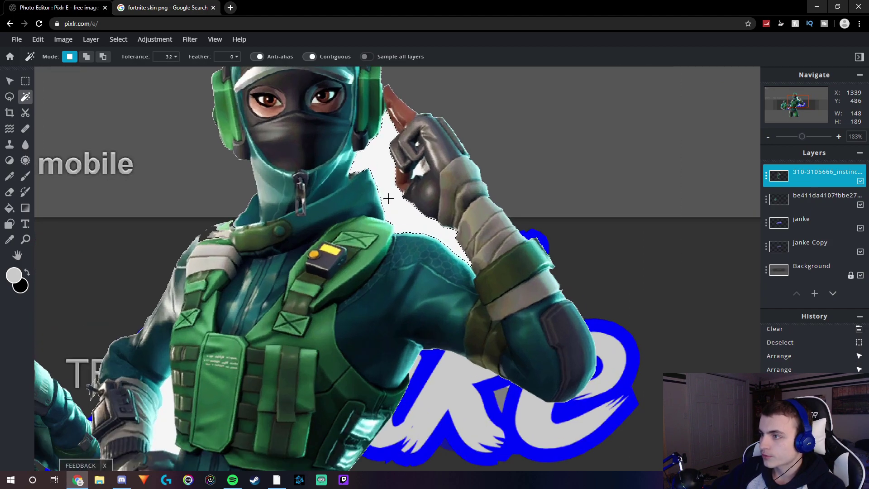
pyautogui.press('Delete')
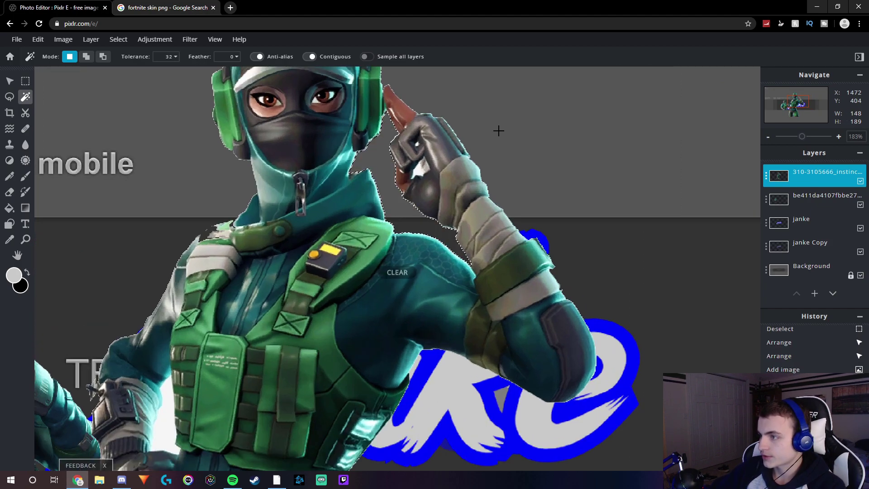
pyautogui.click(418, 171)
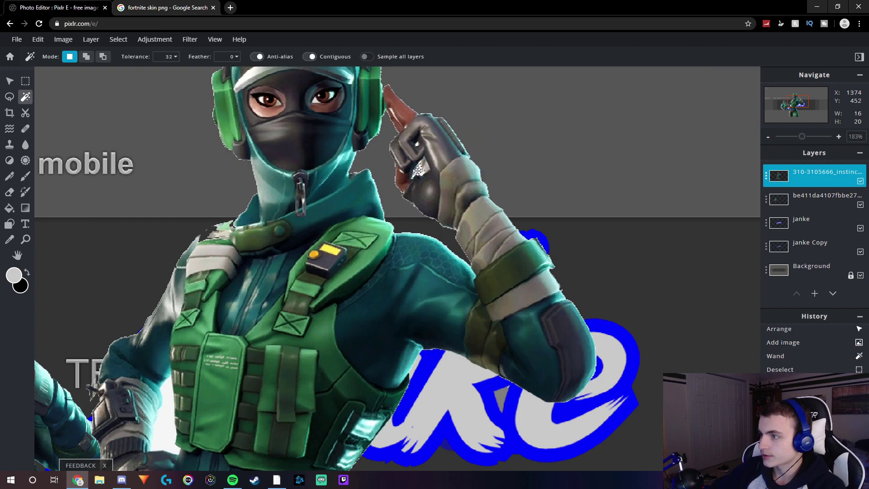
pyautogui.press('Delete')
pyautogui.click(417, 143)
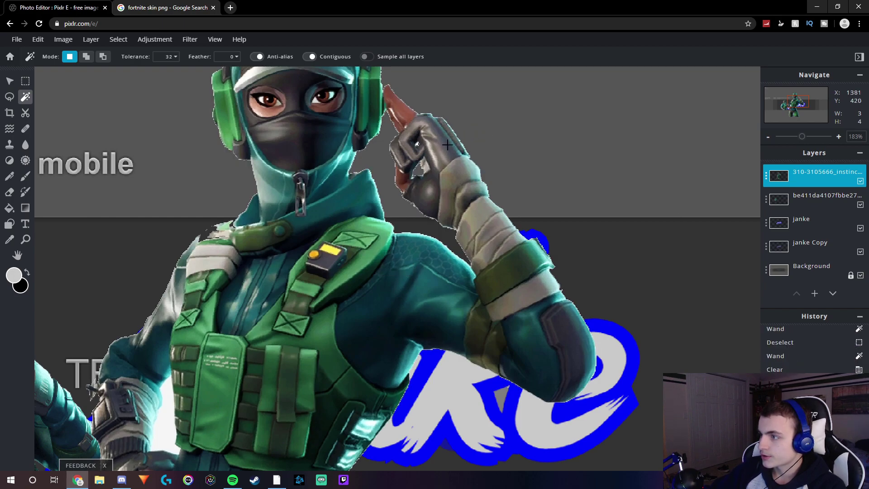
pyautogui.press('Delete')
# Step: Delete the remaining white areas around the character
pyautogui.scroll(-5, 263, 289)
pyautogui.scroll(-3, 267, 382)
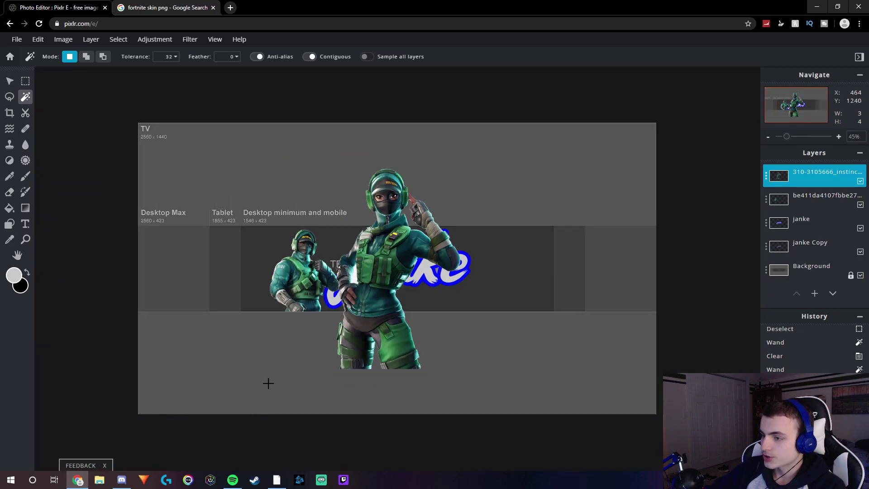
pyautogui.scroll(6, 316, 301)
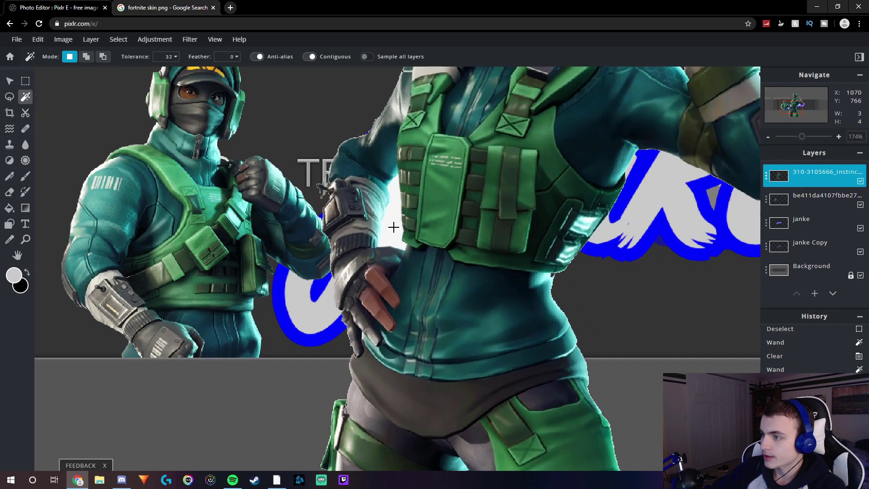
pyautogui.click(394, 228)
pyautogui.scroll(-5, 495, 174)
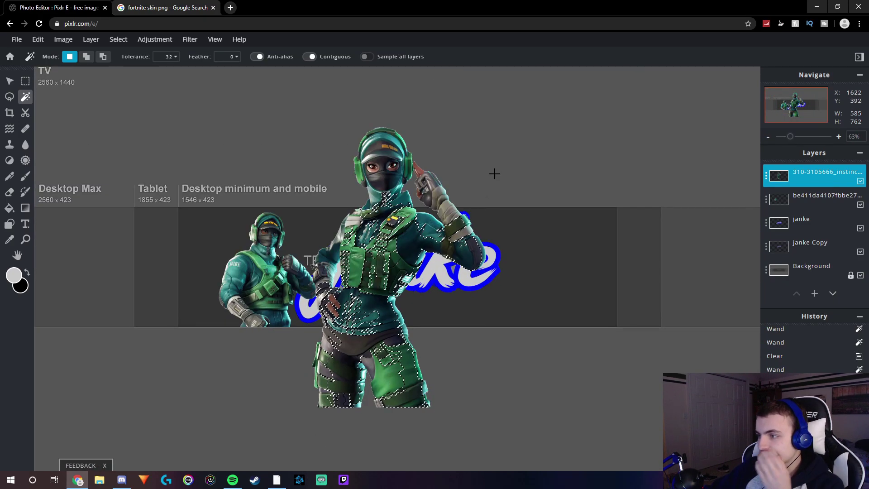
pyautogui.press('Delete')
pyautogui.scroll(-4, 485, 178)
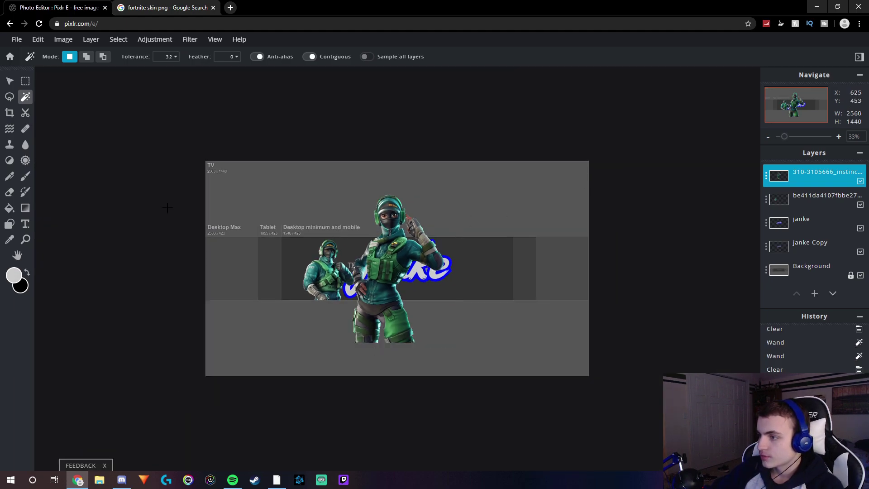
# Step: Shrink the Instinct character to about 381 × 609 and place it right of the janke text
pyautogui.click(9, 81)
pyautogui.scroll(4, 473, 146)
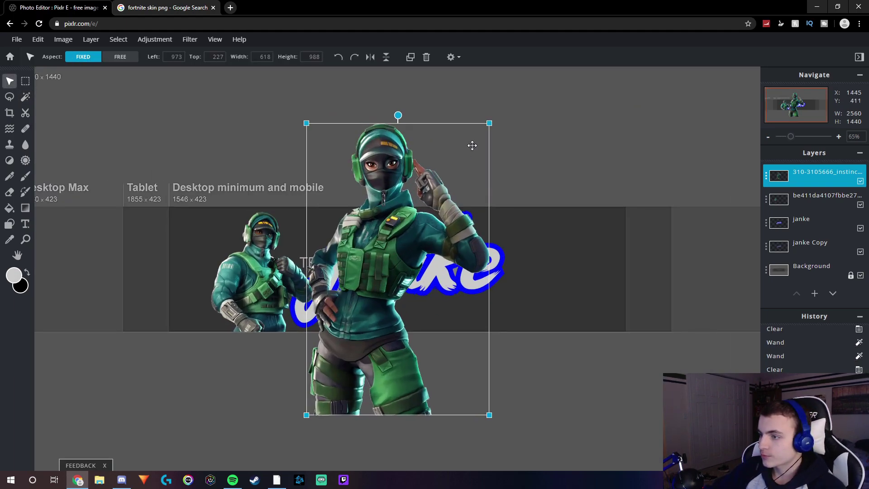
pyautogui.moveTo(490, 123); pyautogui.dragTo(417, 237)
pyautogui.moveTo(365, 321); pyautogui.dragTo(556, 302)
# Step: Delete the right character's legs hanging below the banner
pyautogui.click(25, 81)
pyautogui.click(829, 178)
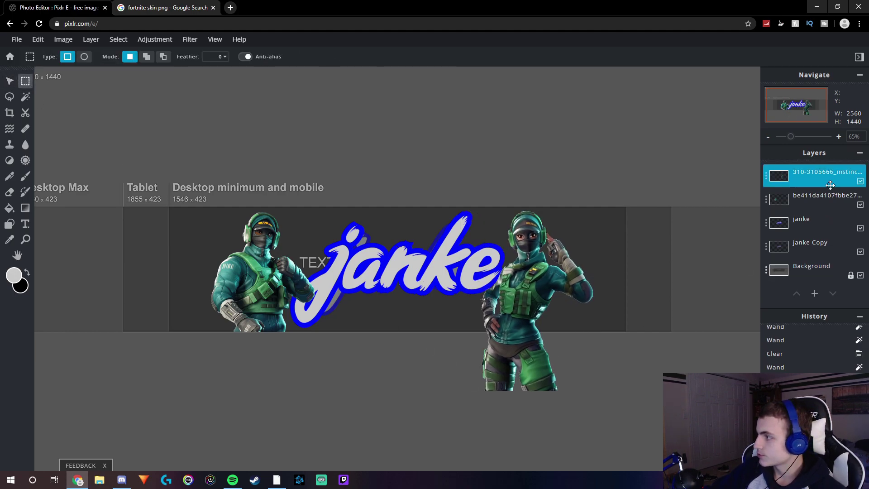
pyautogui.moveTo(435, 421); pyautogui.dragTo(617, 332)
pyautogui.press('Delete')
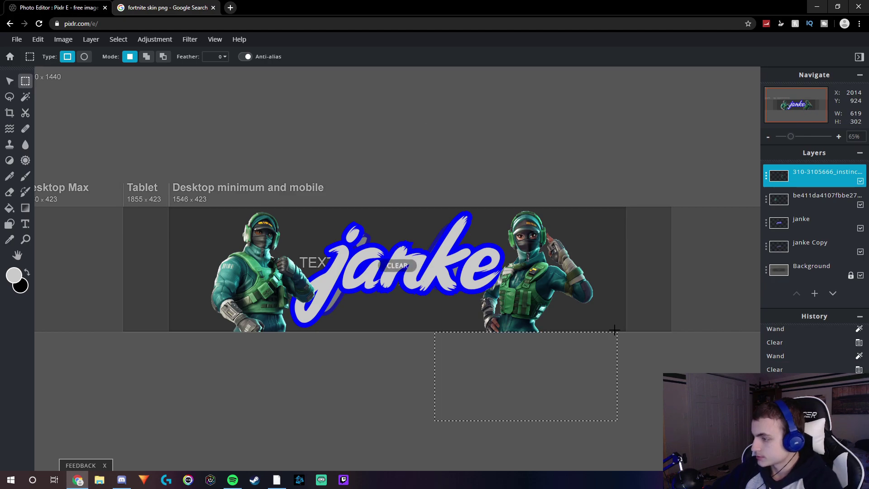
pyautogui.hotkey('ctrl', 'd')
pyautogui.scroll(8, 528, 336)
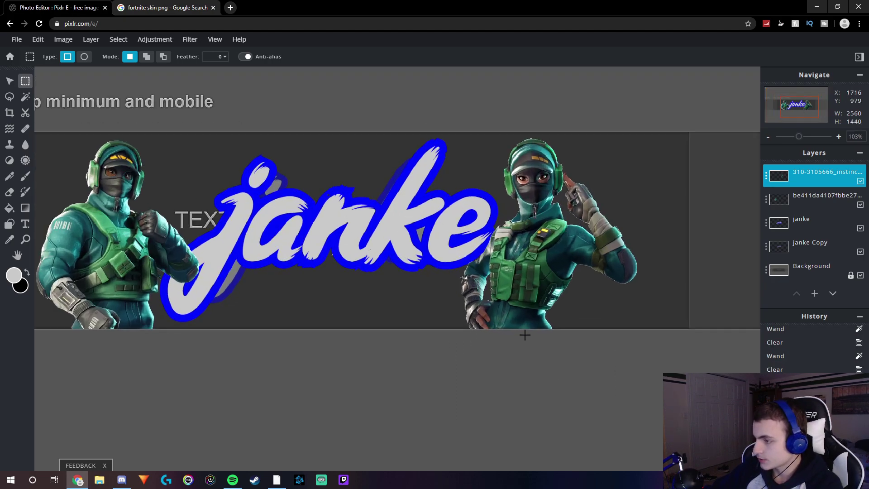
pyautogui.scroll(-5, 479, 321)
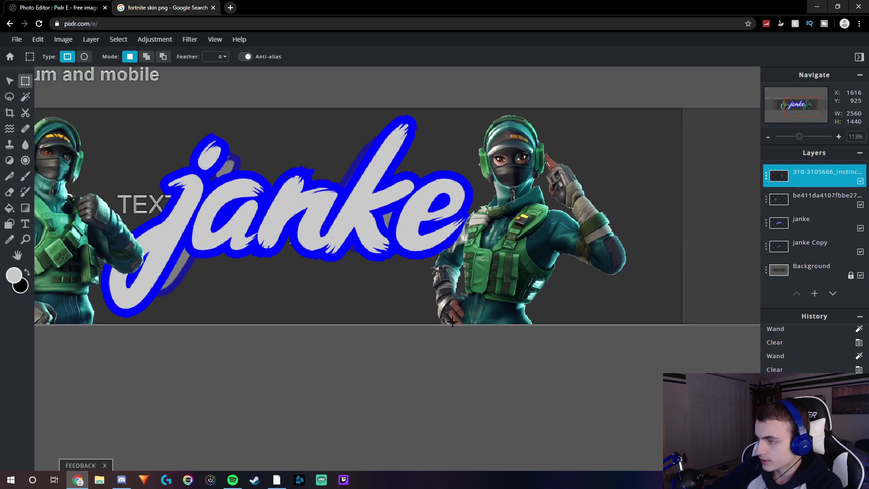
# Step: Nudge the left character left and the right character slightly left to balance them
pyautogui.press('v')
pyautogui.click(821, 202)
pyautogui.press('Left')
pyautogui.press('Left')
pyautogui.press('Left')
pyautogui.press('Left')
pyautogui.press('Left')
pyautogui.press('Left')
pyautogui.press('Left')
pyautogui.press('Left')
pyautogui.press('Left')
pyautogui.press('Left')
pyautogui.press('Left')
pyautogui.press('Left')
pyautogui.press('Left')
pyautogui.press('Left')
pyautogui.press('Left')
pyautogui.press('Left')
pyautogui.press('Left')
pyautogui.press('Left')
pyautogui.press('Left')
pyautogui.press('Left')
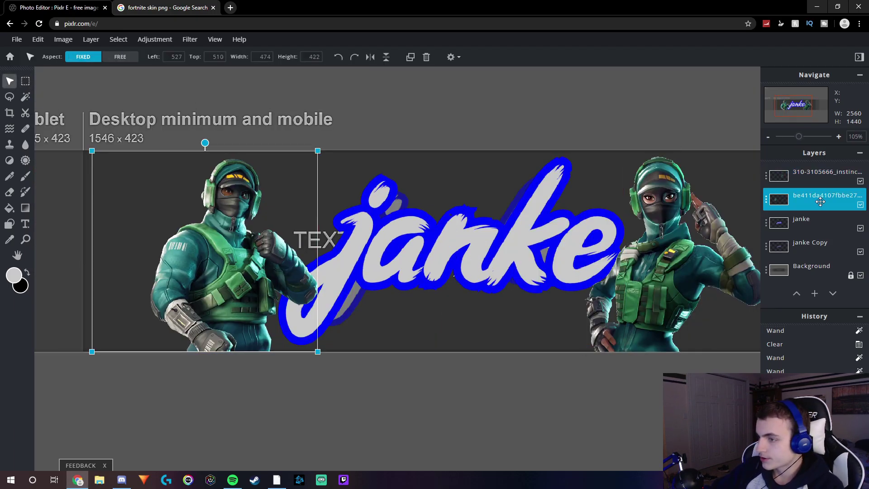
pyautogui.press('Left')
pyautogui.press('Left')
pyautogui.press('Left')
pyautogui.press('Left')
pyautogui.press('Left')
pyautogui.press('Left')
pyautogui.press('Left')
pyautogui.press('Left')
pyautogui.press('Left')
pyautogui.press('Left')
pyautogui.press('Left')
pyautogui.press('Left')
pyautogui.press('Left')
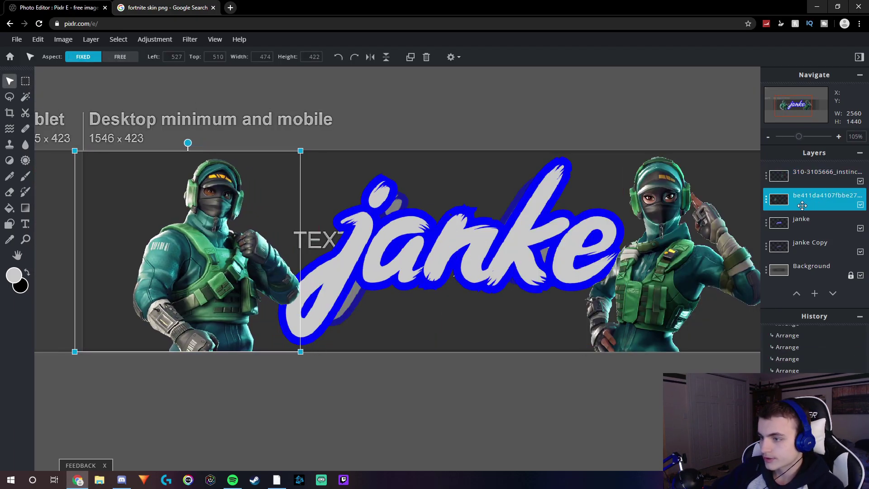
pyautogui.press('Right')
pyautogui.press('Right')
pyautogui.press('Right')
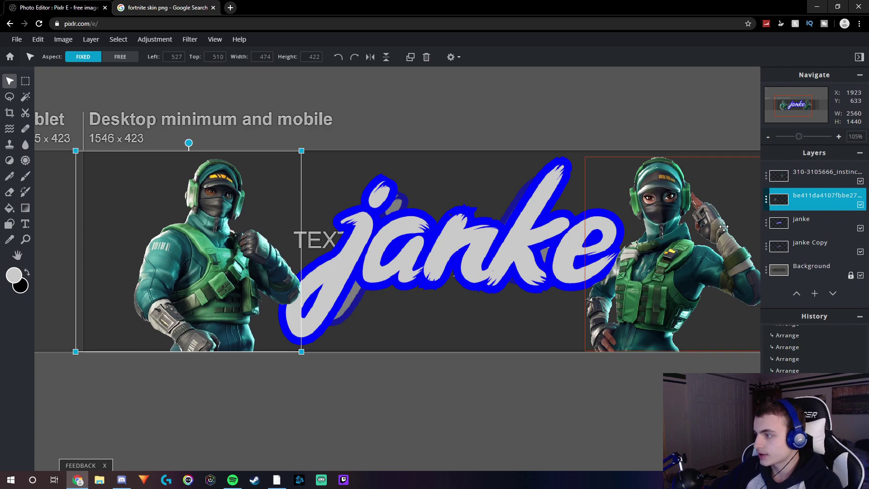
pyautogui.click(649, 268)
pyautogui.press('Left')
pyautogui.press('Left')
pyautogui.press('Left')
pyautogui.press('Left')
pyautogui.press('Left')
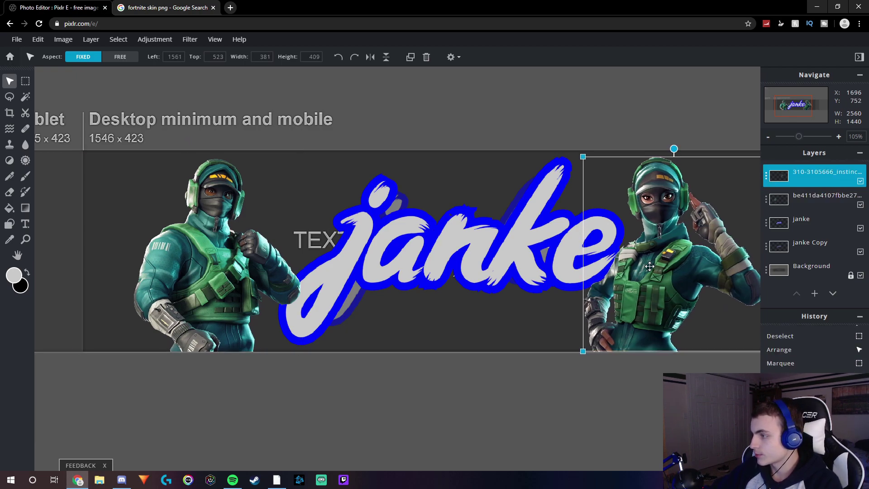
# Step: Fine-tune the left character's position, undoing the last nudges, and review the layout
pyautogui.click(224, 260)
pyautogui.scroll(-4, 434, 362)
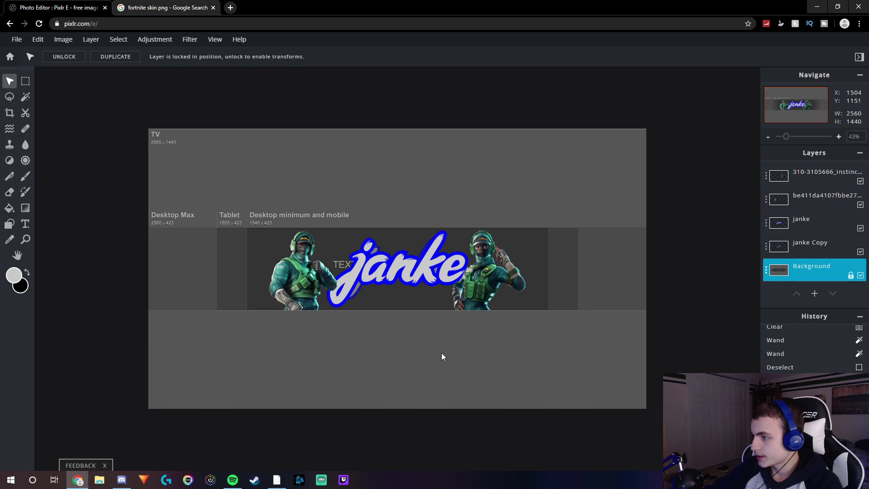
pyautogui.hotkey('shift', 'Right')
pyautogui.hotkey('shift', 'Right')
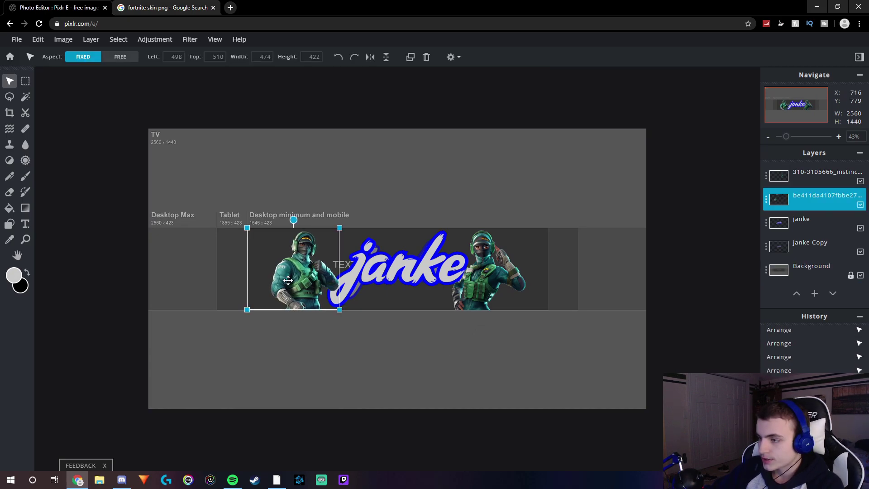
pyautogui.click(289, 283)
pyautogui.scroll(1, 288, 283)
pyautogui.click(290, 285)
pyautogui.hotkey('ctrl', 'z')
pyautogui.hotkey('ctrl', 'z')
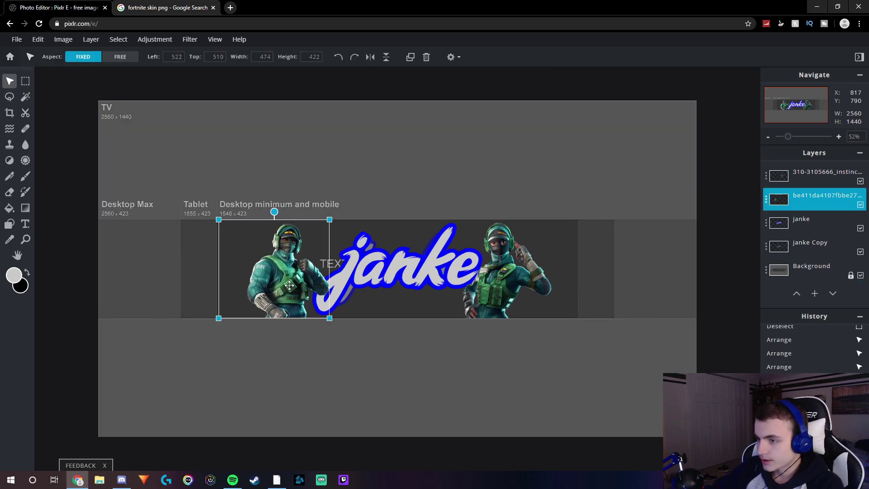
pyautogui.click(289, 285)
pyautogui.scroll(-1, 290, 284)
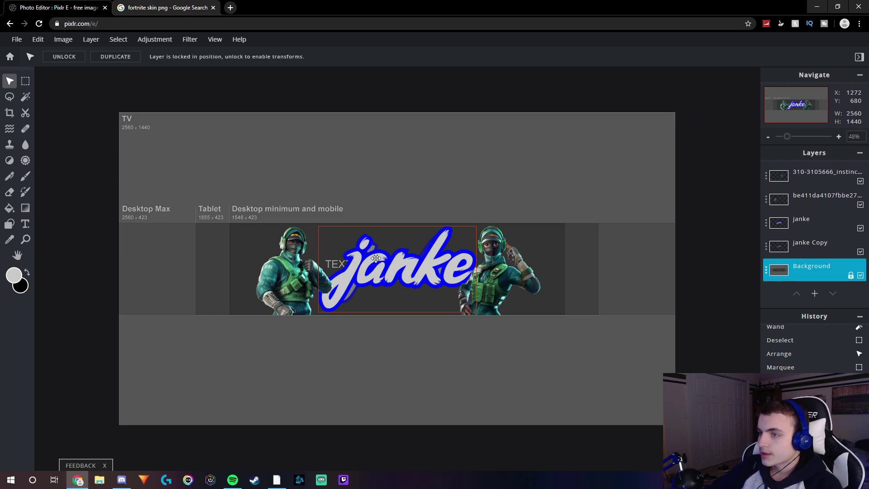
# Step: Search Google Images for 'fortnite map backdrop'
pyautogui.click(199, 8)
pyautogui.click(204, 23)
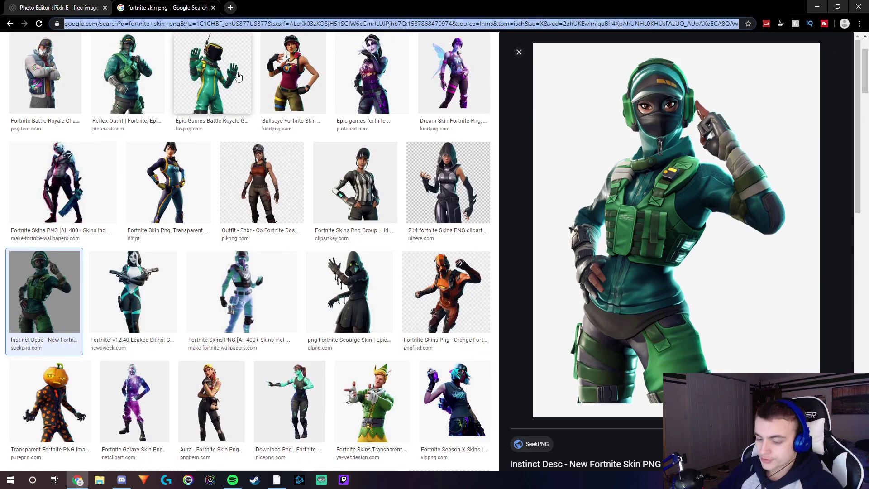
pyautogui.write('fortnite n')
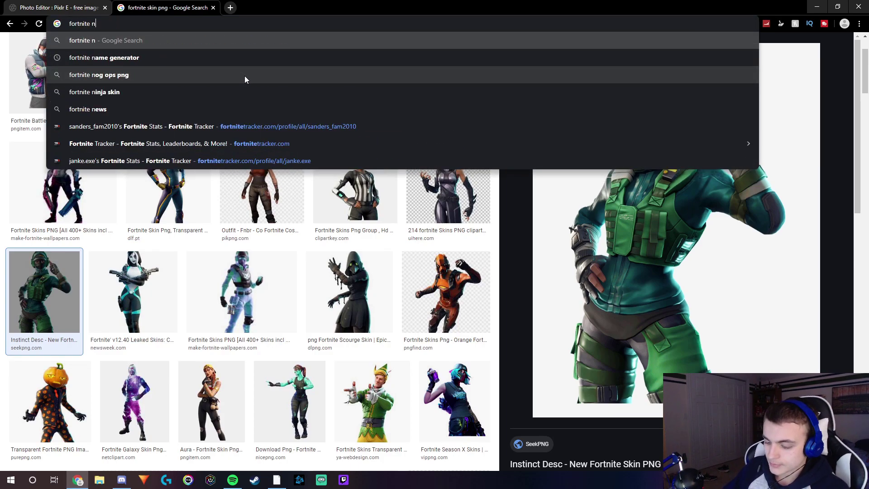
pyautogui.press('BackSpace')
pyautogui.write('map back')
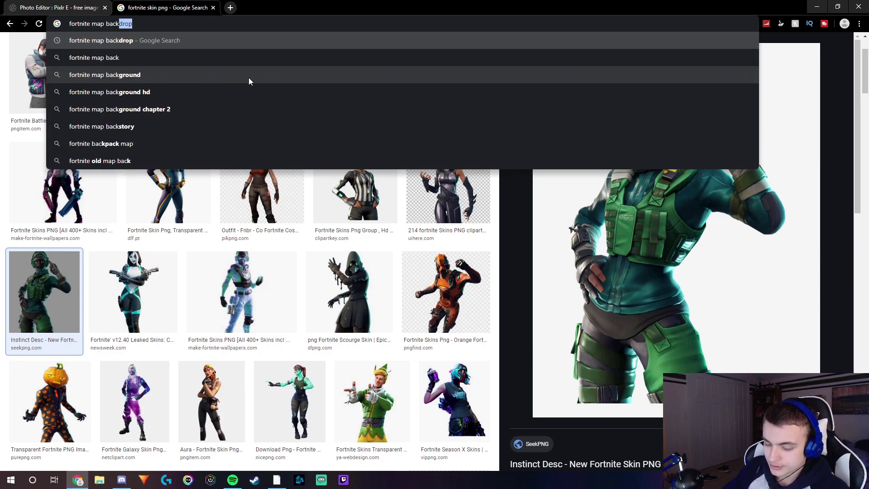
pyautogui.write('drop')
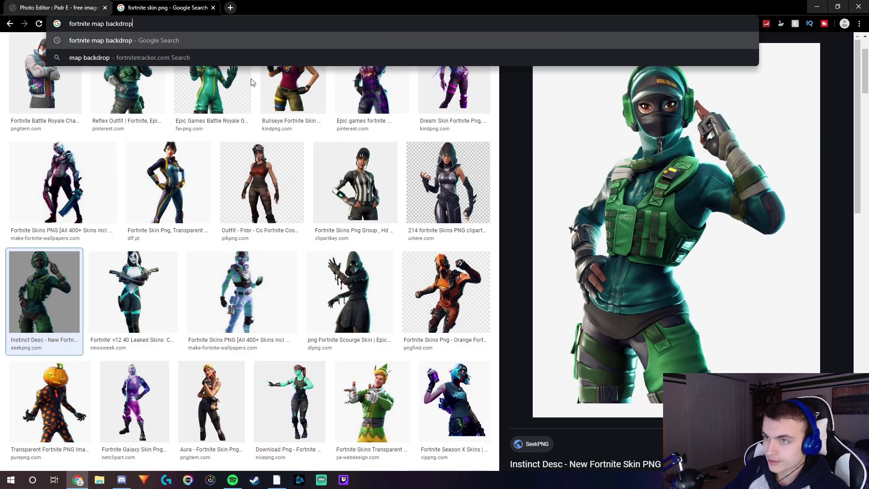
pyautogui.press('Return')
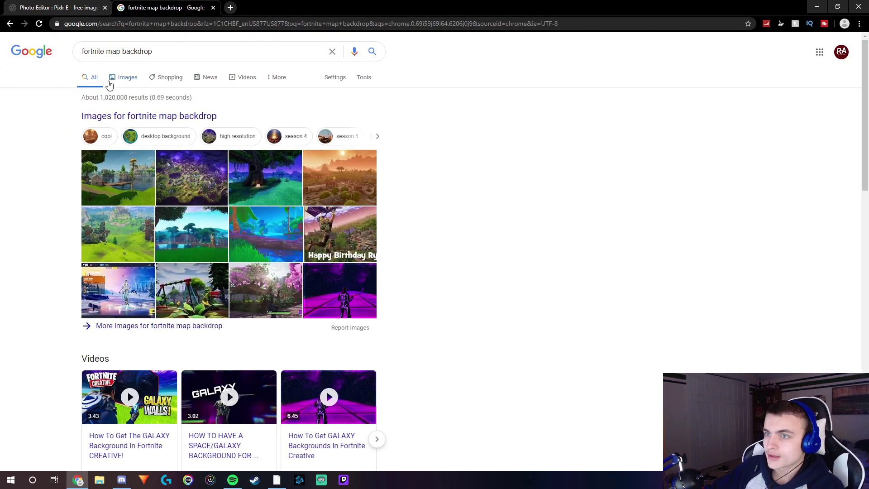
pyautogui.click(112, 80)
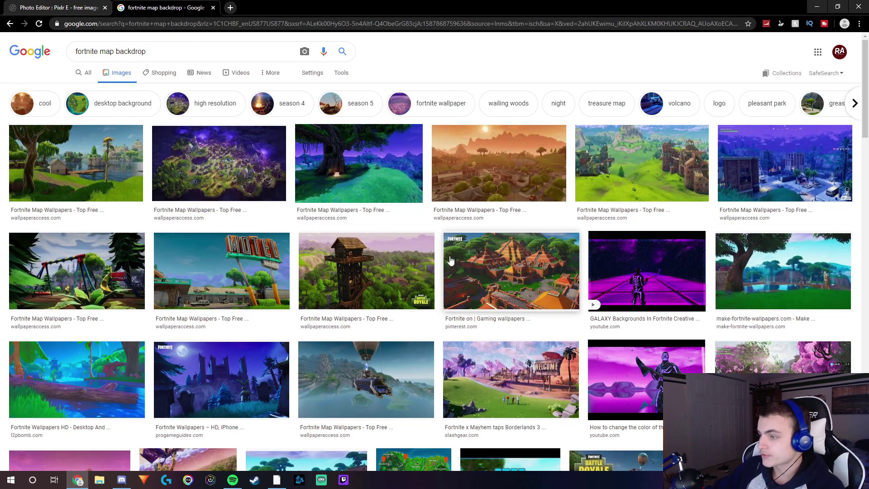
# Step: Copy the image address of the big tree Fortnite map wallpaper and return to Pixlr
pyautogui.scroll(-10, 392, 255)
pyautogui.scroll(-15, 392, 254)
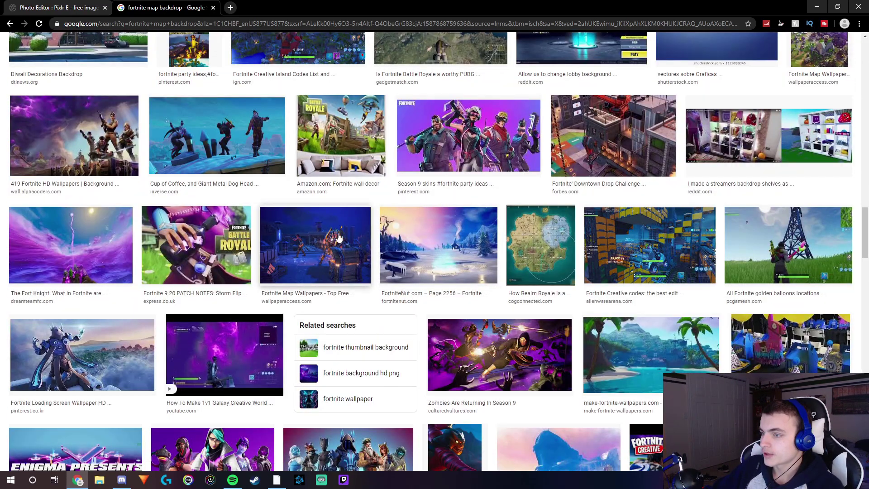
pyautogui.scroll(-1, 485, 182)
pyautogui.click(550, 148)
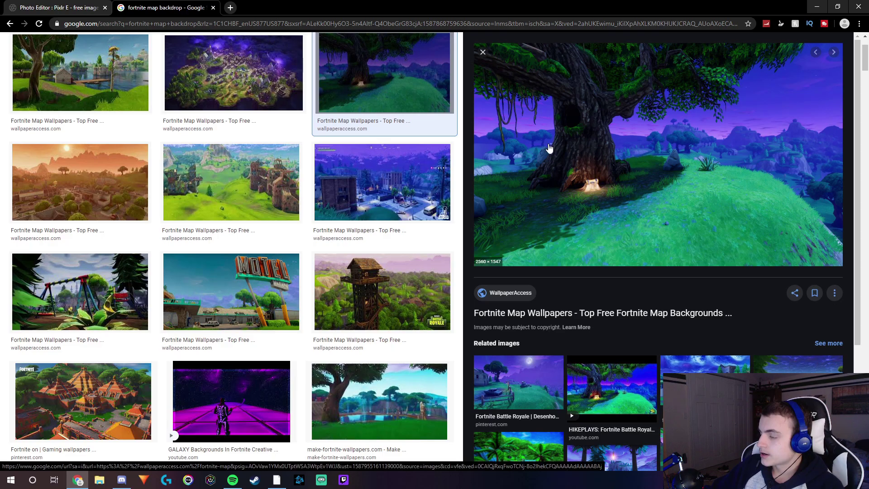
pyautogui.rightClick(574, 149)
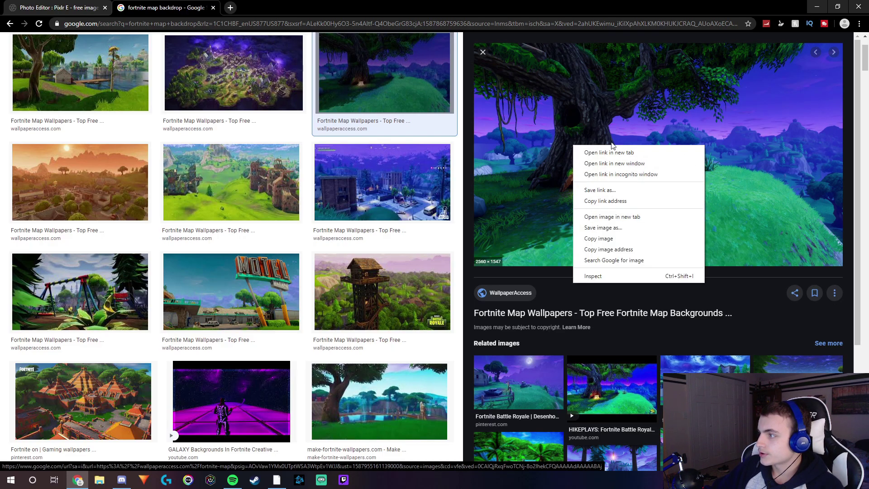
pyautogui.click(611, 249)
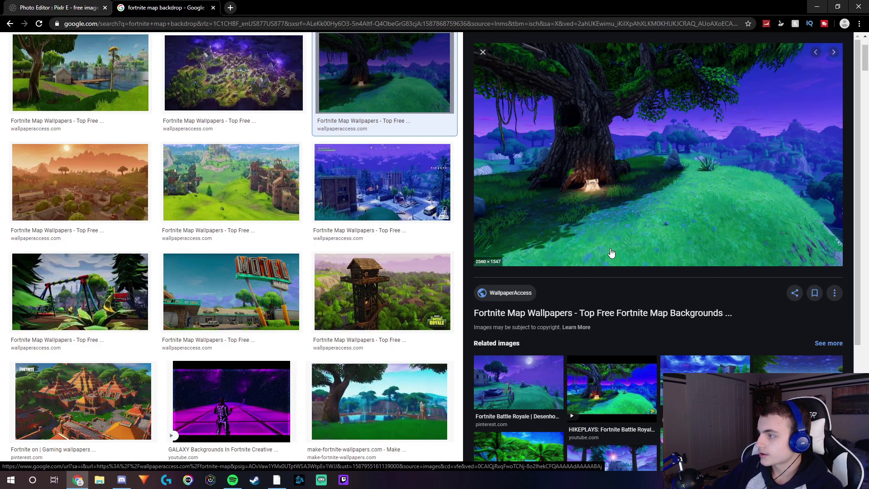
pyautogui.click(50, 8)
# Step: Add the copied Fortnite map image as a new 2560 × 1547 layer
pyautogui.click(91, 39)
pyautogui.click(110, 105)
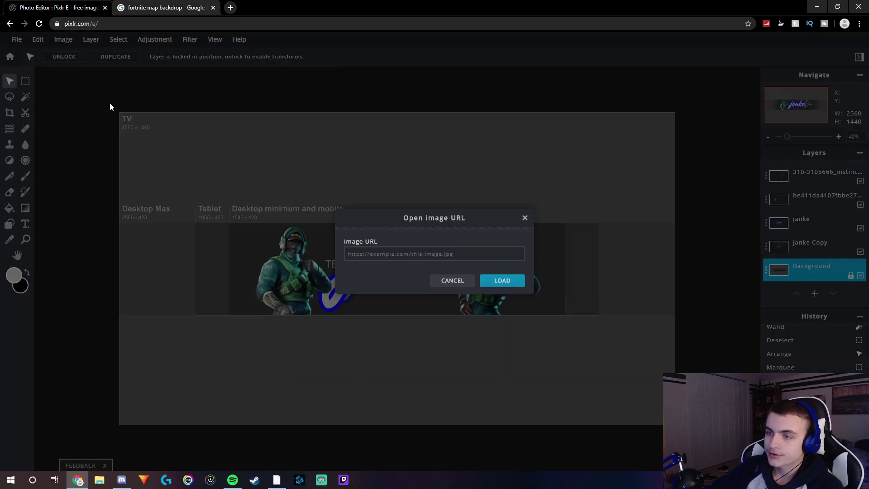
pyautogui.click(368, 253)
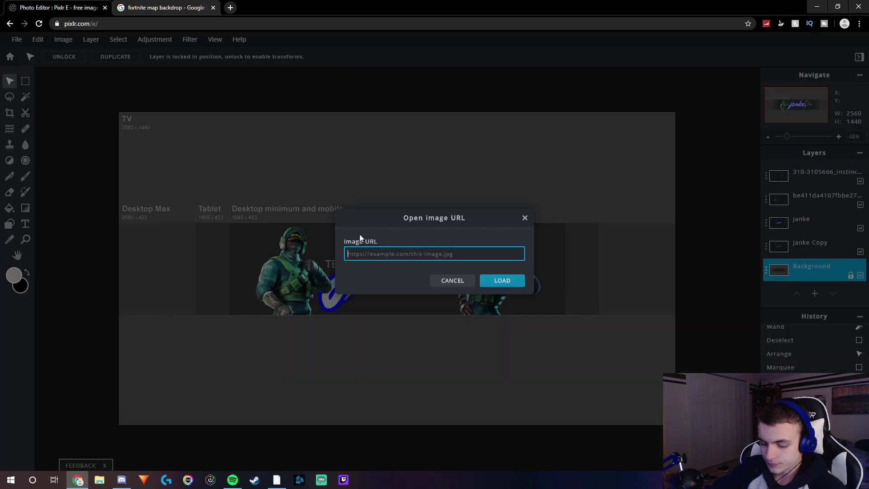
pyautogui.hotkey('ctrl', 'v')
pyautogui.press('Return')
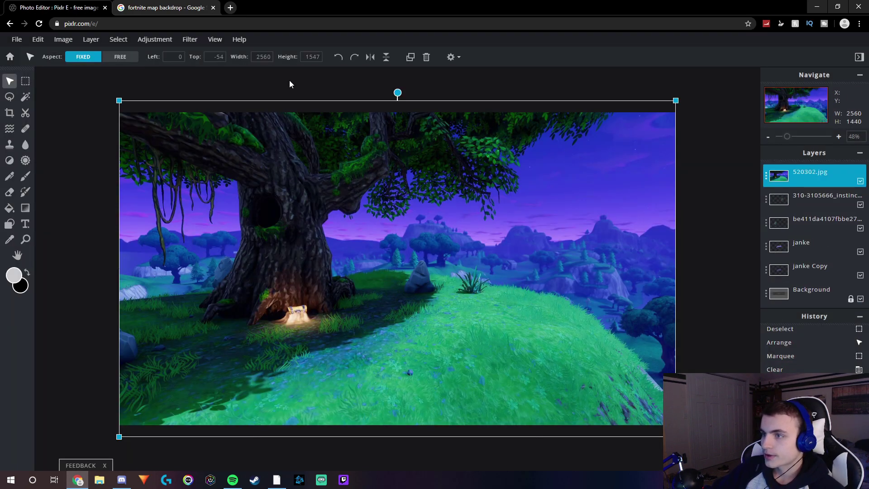
# Step: Unlock the Background layer and move the map layer to the bottom of the stack
pyautogui.click(289, 80)
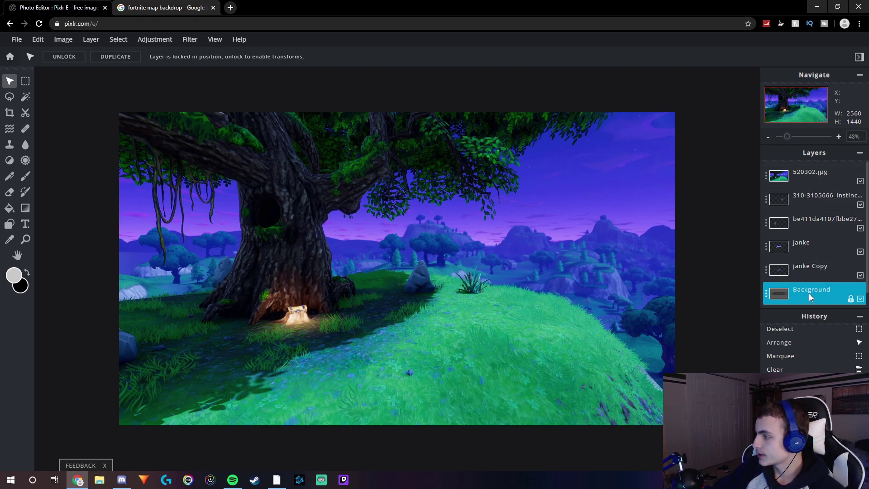
pyautogui.click(851, 300)
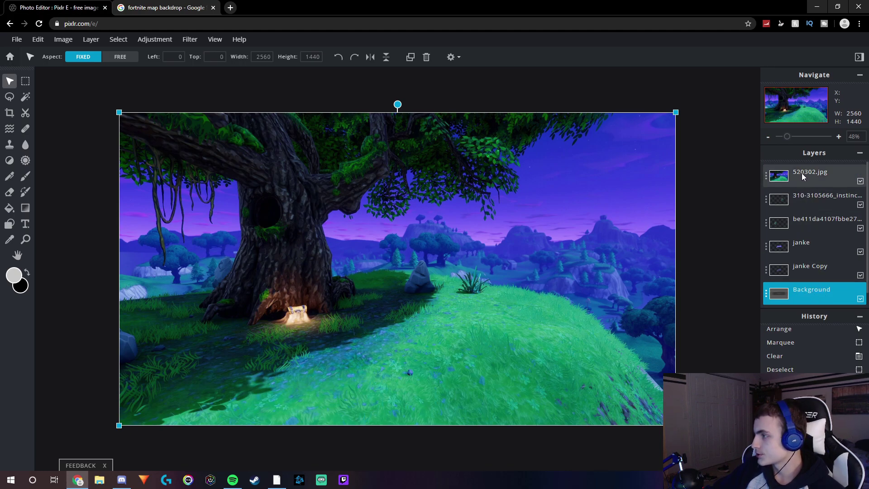
pyautogui.moveTo(802, 173); pyautogui.dragTo(828, 281)
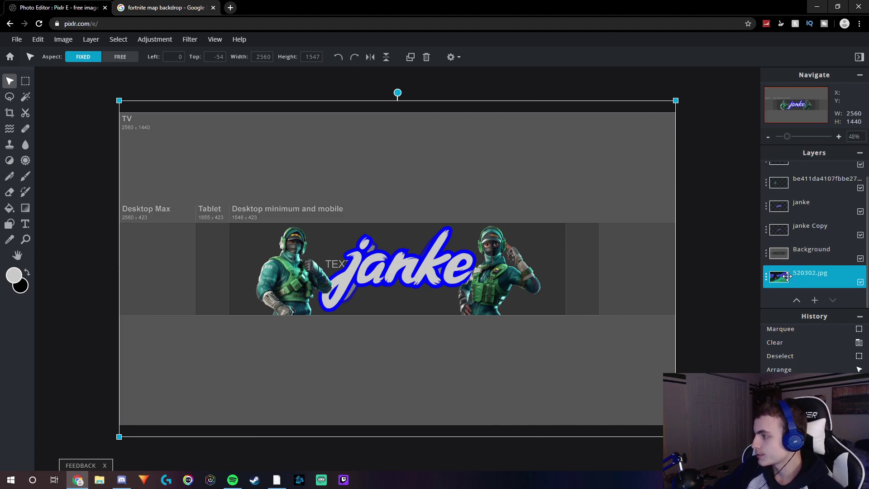
# Step: Marquee-select the template's top and bottom bands and raise 520302.jpg just above Background
pyautogui.click(24, 82)
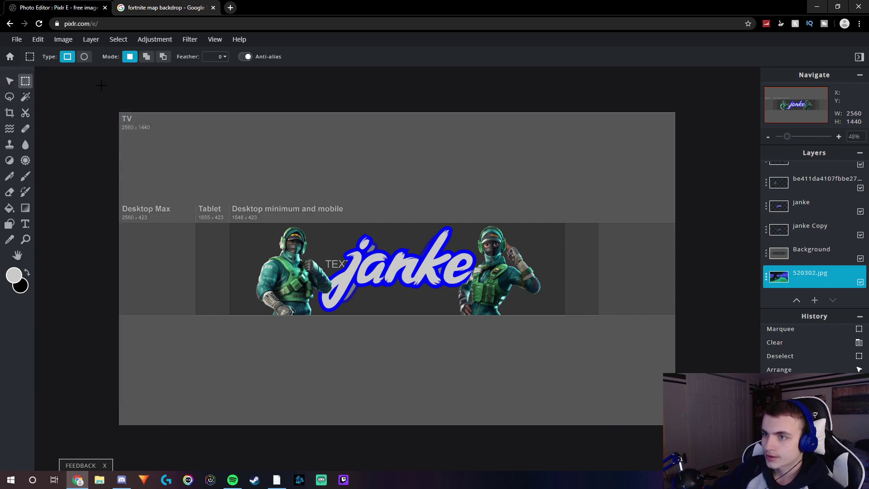
pyautogui.moveTo(101, 85); pyautogui.dragTo(700, 222)
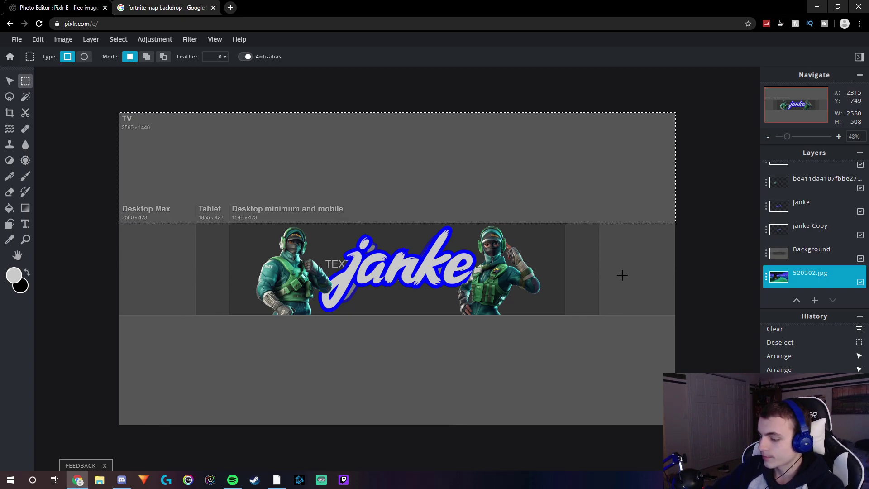
pyautogui.moveTo(702, 453); pyautogui.dragTo(57, 311)
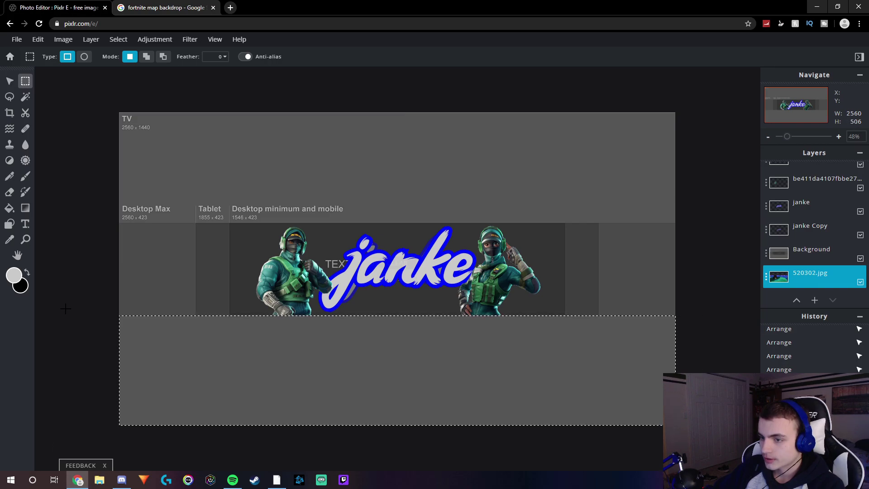
pyautogui.moveTo(800, 275); pyautogui.dragTo(800, 252)
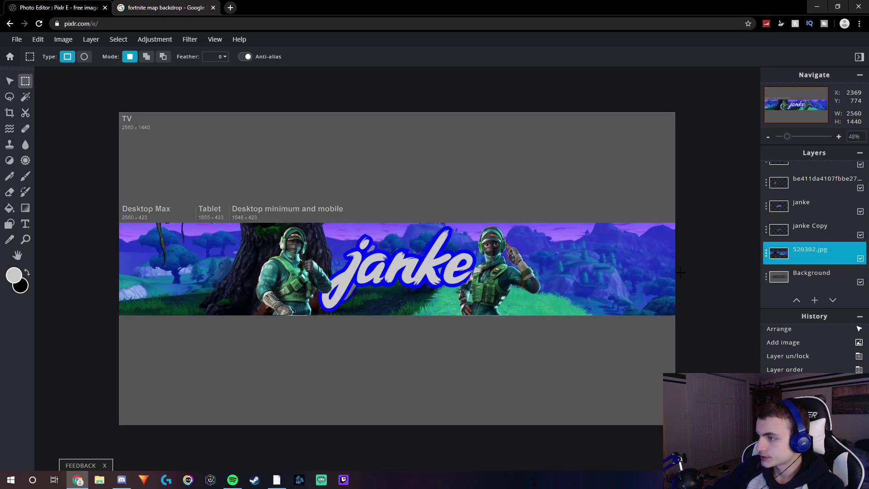
pyautogui.scroll(-2, 476, 271)
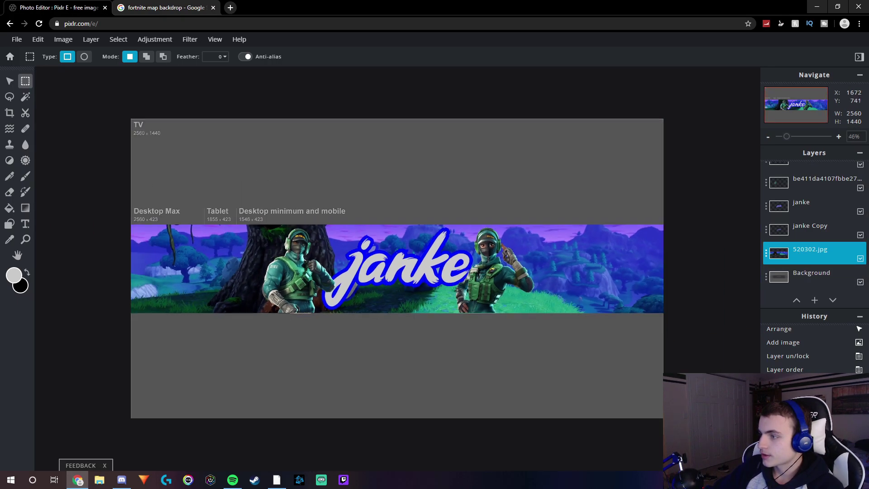
pyautogui.scroll(3, 477, 271)
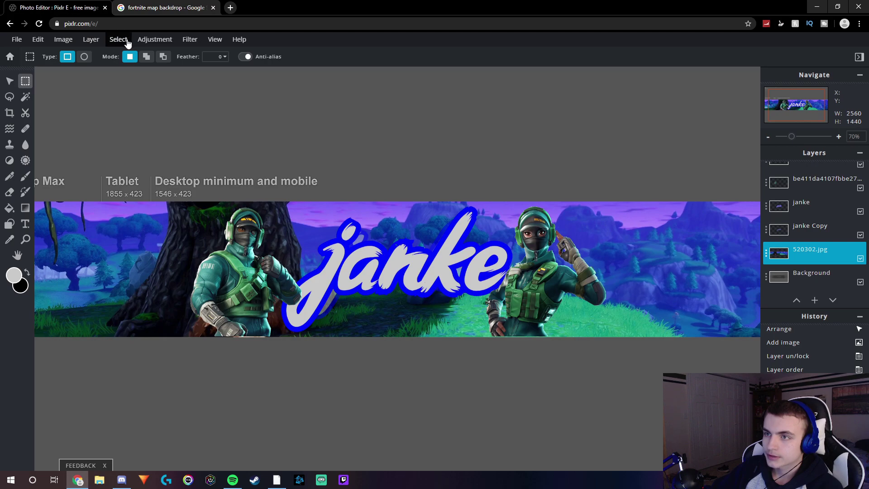
# Step: Raise the map's saturation and lightness slightly with Hue & saturation
pyautogui.click(155, 40)
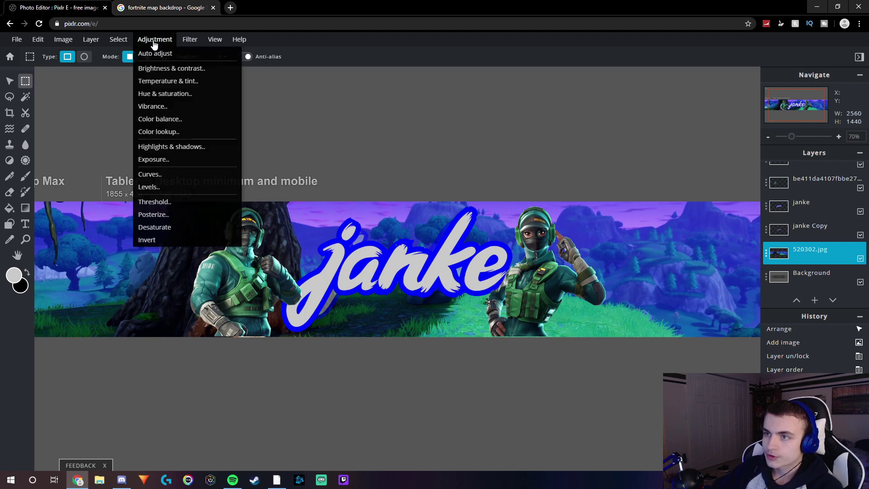
pyautogui.click(174, 92)
pyautogui.moveTo(438, 220); pyautogui.dragTo(573, 215)
pyautogui.moveTo(591, 270); pyautogui.dragTo(664, 270)
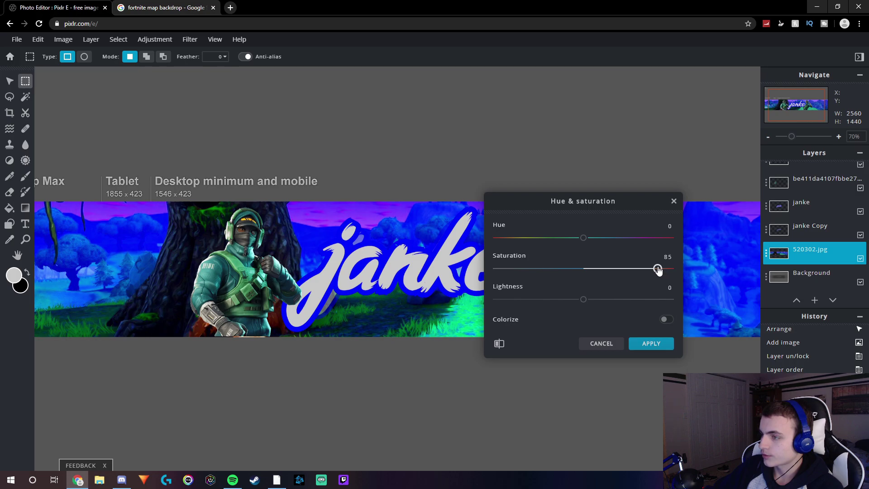
pyautogui.moveTo(587, 303); pyautogui.dragTo(602, 304)
pyautogui.click(633, 343)
# Step: Apply a Color balance adjustment to the map backdrop
pyautogui.click(155, 39)
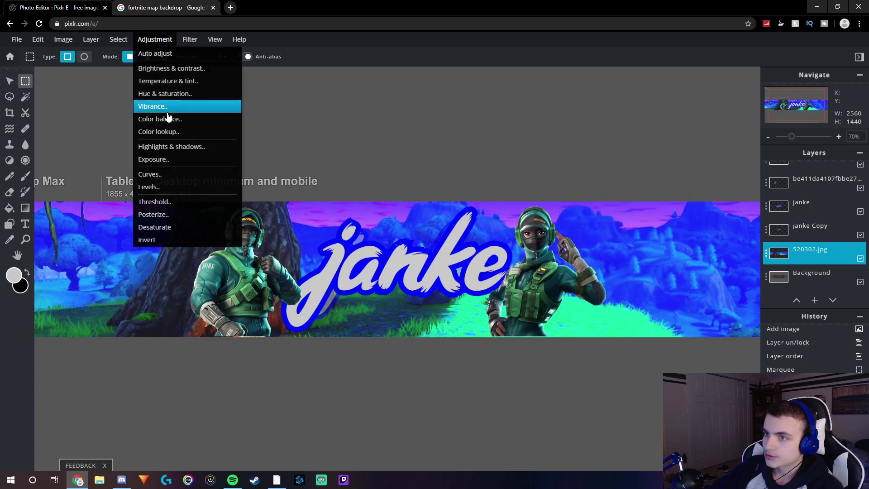
pyautogui.click(189, 119)
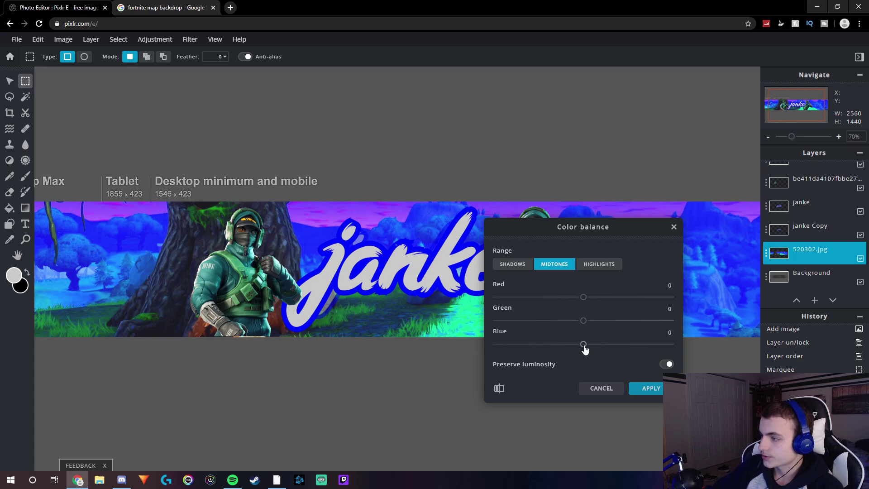
pyautogui.moveTo(584, 299)
pyautogui.mouseDown()
pyautogui.moveTo(727, 303)
pyautogui.moveTo(530, 299)
pyautogui.moveTo(588, 302)
pyautogui.mouseUp()
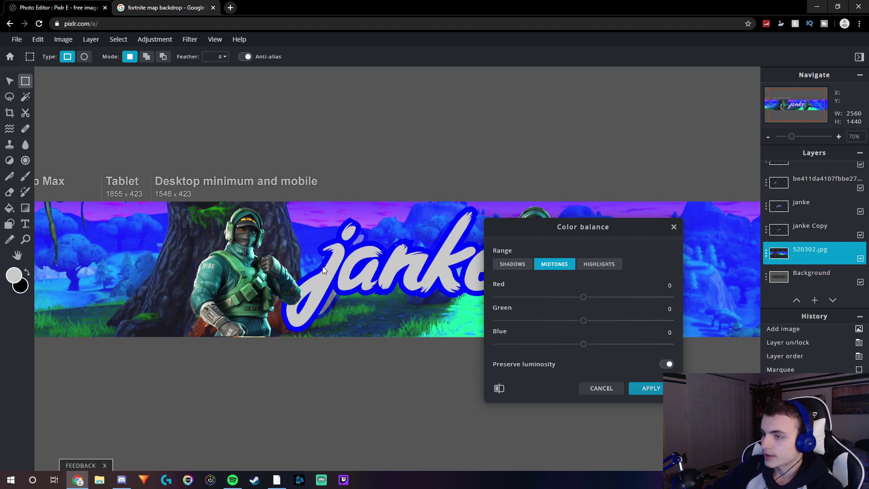
pyautogui.click(648, 390)
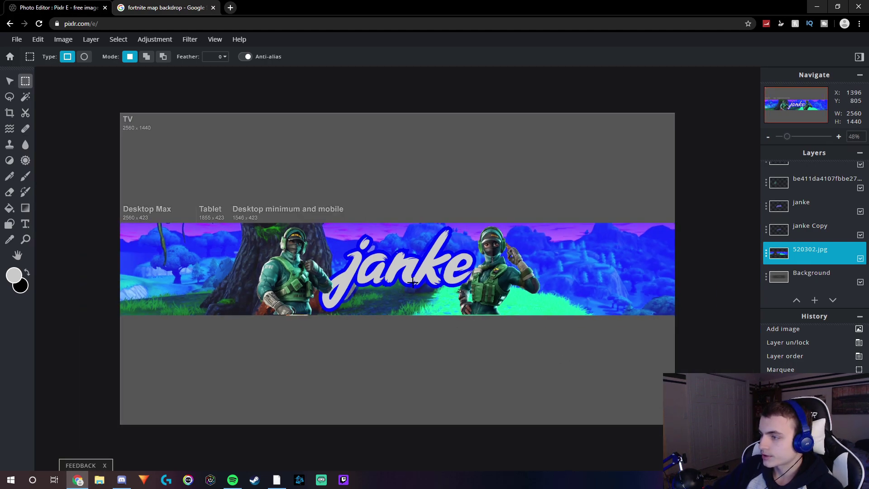
pyautogui.scroll(-3, 408, 279)
pyautogui.scroll(2, 409, 279)
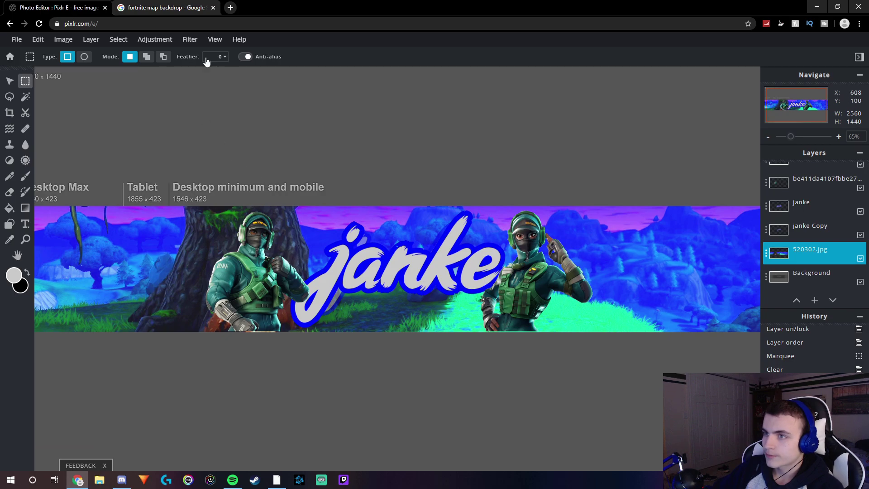
# Step: Blur the map backdrop with an amount of 12
pyautogui.click(192, 43)
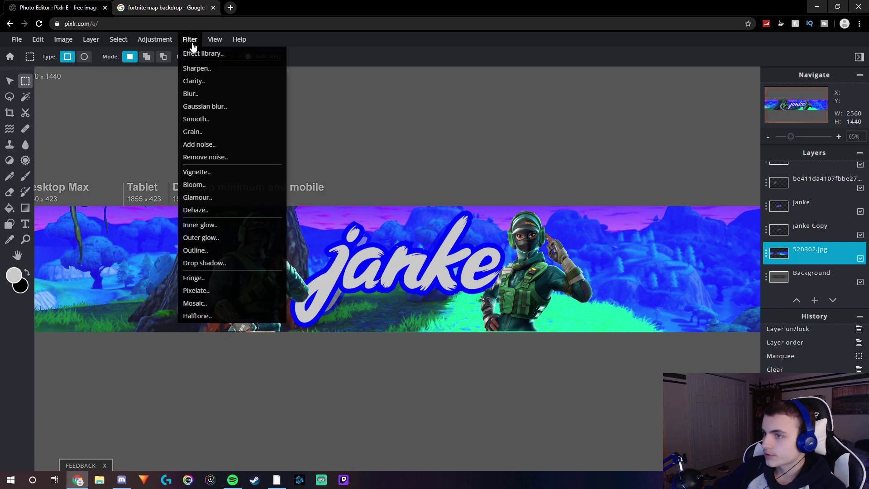
pyautogui.click(203, 96)
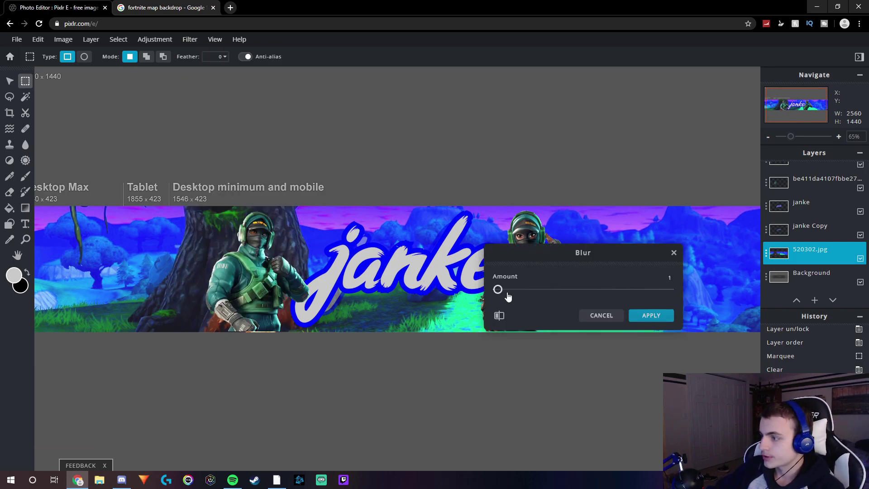
pyautogui.moveTo(498, 290); pyautogui.dragTo(519, 294)
pyautogui.press('Return')
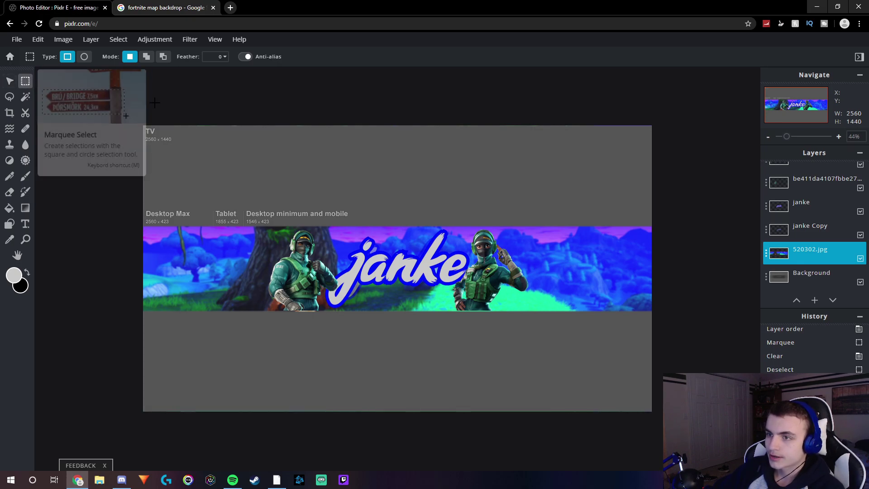
# Step: Delete a strip along the map's top edge
pyautogui.moveTo(117, 106); pyautogui.dragTo(546, 154)
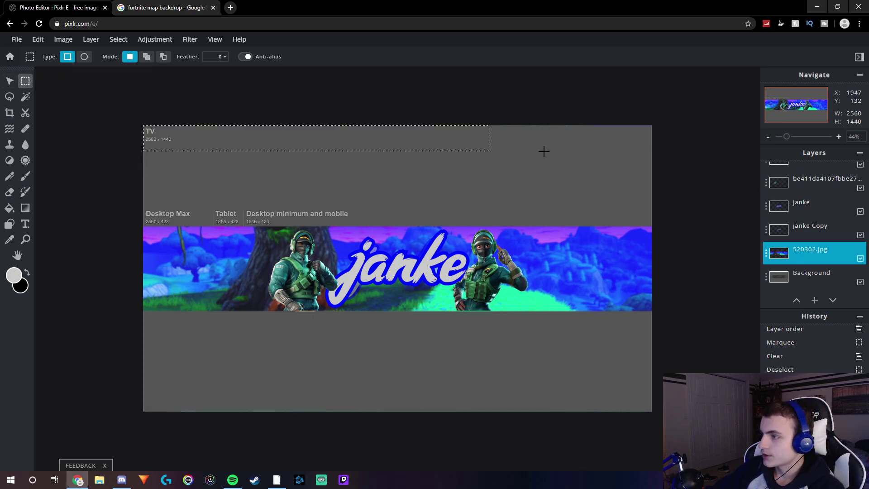
pyautogui.press('Delete')
pyautogui.scroll(3, 618, 128)
pyautogui.scroll(5, 567, 97)
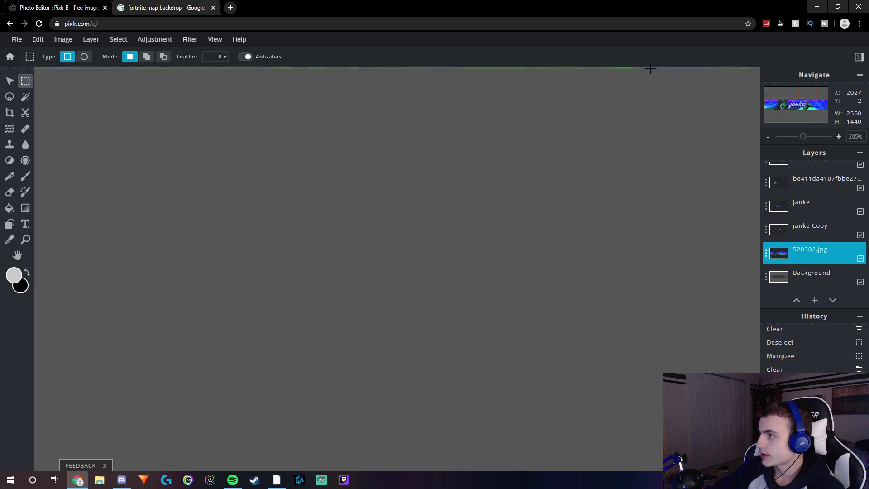
pyautogui.scroll(-6, 580, 94)
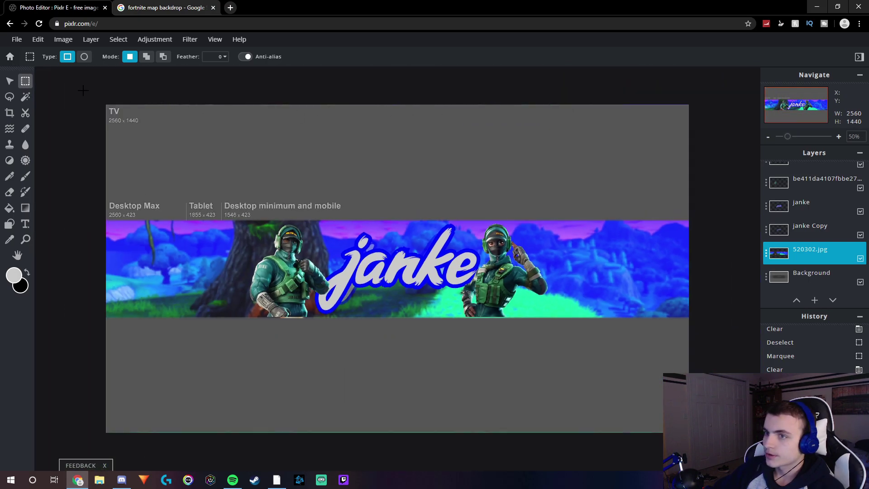
# Step: Marquee-select the map areas above and below the banner strip
pyautogui.moveTo(83, 91); pyautogui.dragTo(721, 218)
pyautogui.hotkey('ctrl', 'd')
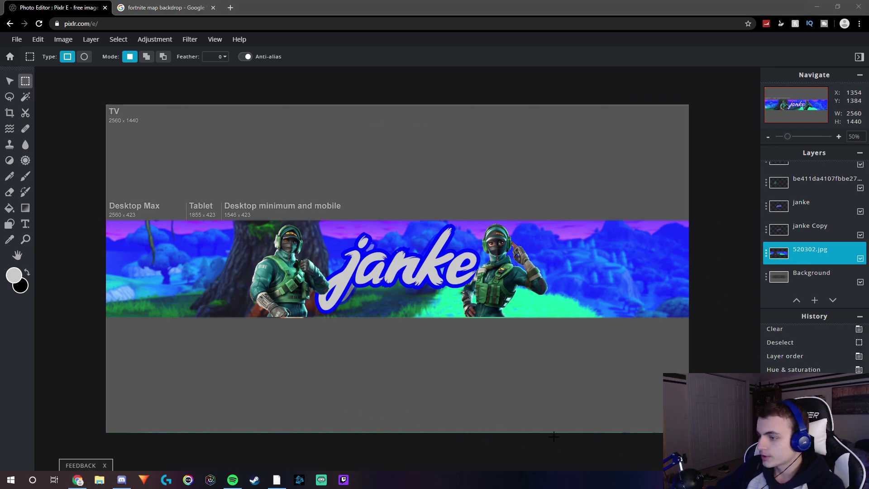
pyautogui.moveTo(544, 431); pyautogui.dragTo(79, 314)
pyautogui.click(131, 296)
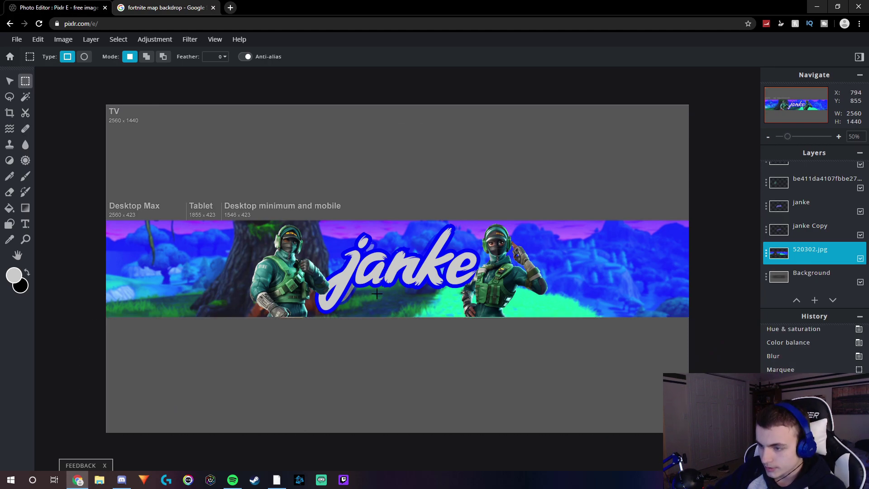
pyautogui.scroll(5, 540, 289)
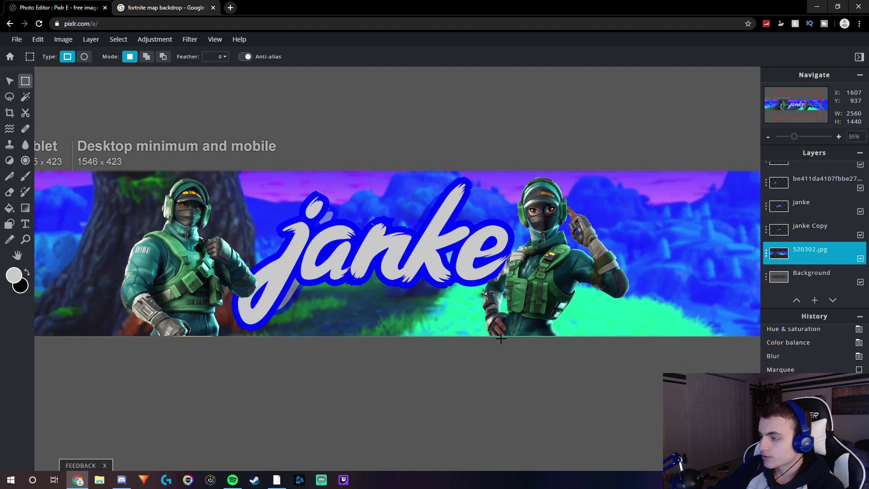
pyautogui.scroll(-1, 512, 339)
pyautogui.scroll(1, 513, 340)
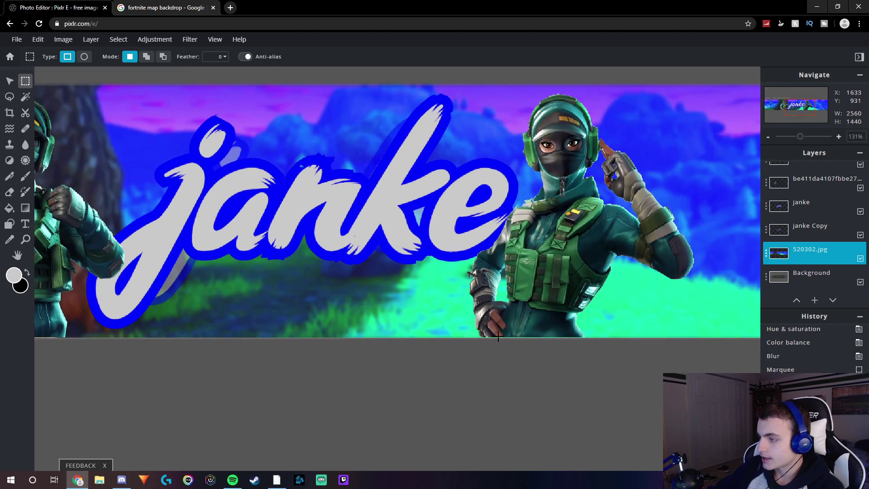
pyautogui.scroll(-2, 521, 335)
pyautogui.scroll(8, 525, 332)
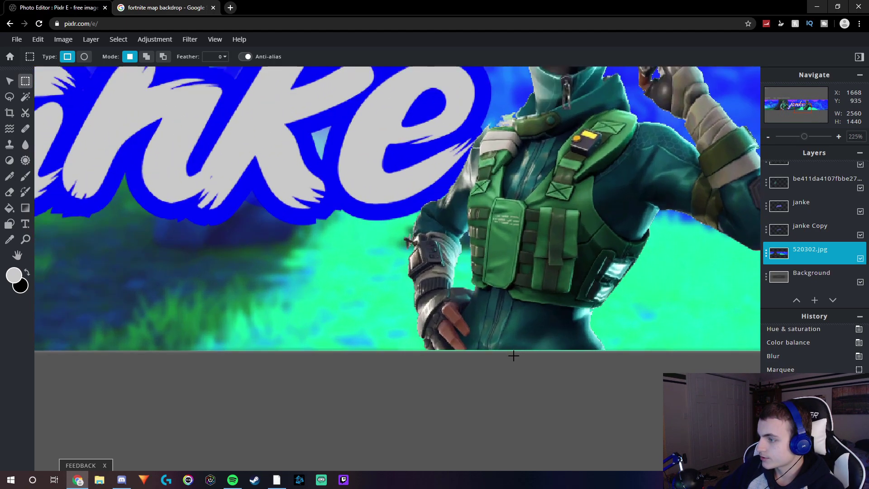
pyautogui.scroll(-9, 396, 347)
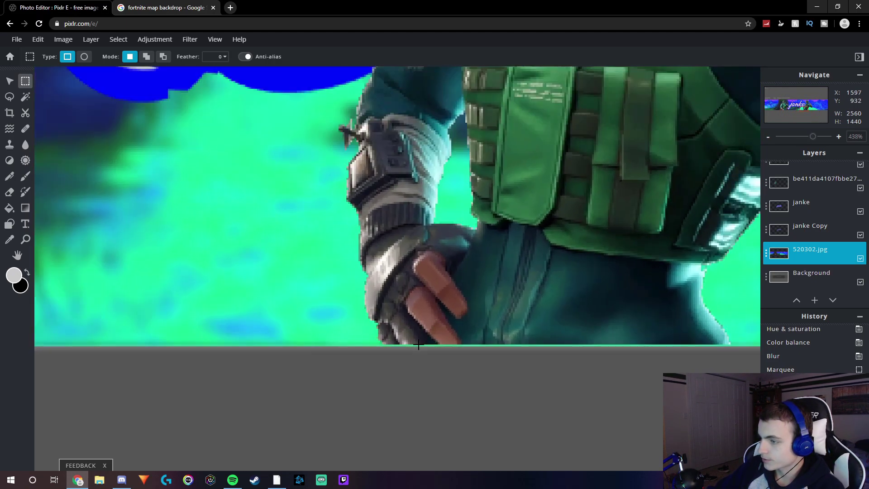
# Step: Make the right Instinct character's layer active with the Move tool
pyautogui.scroll(1, 806, 208)
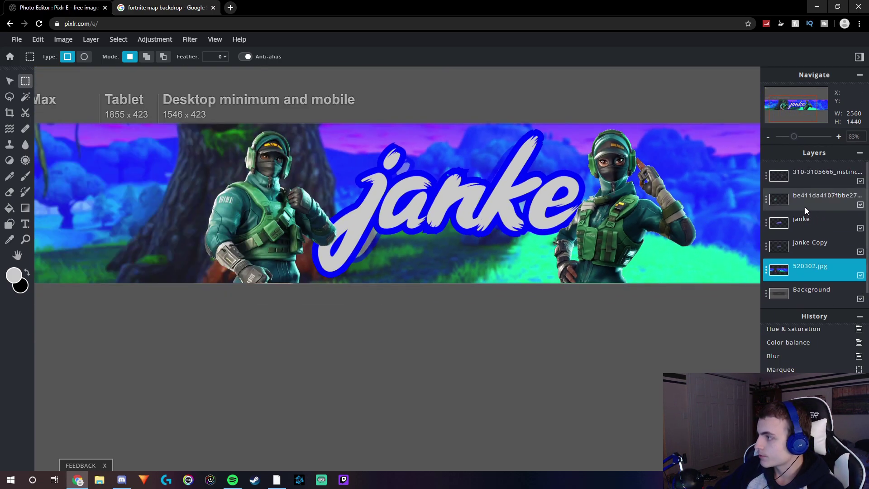
pyautogui.click(805, 208)
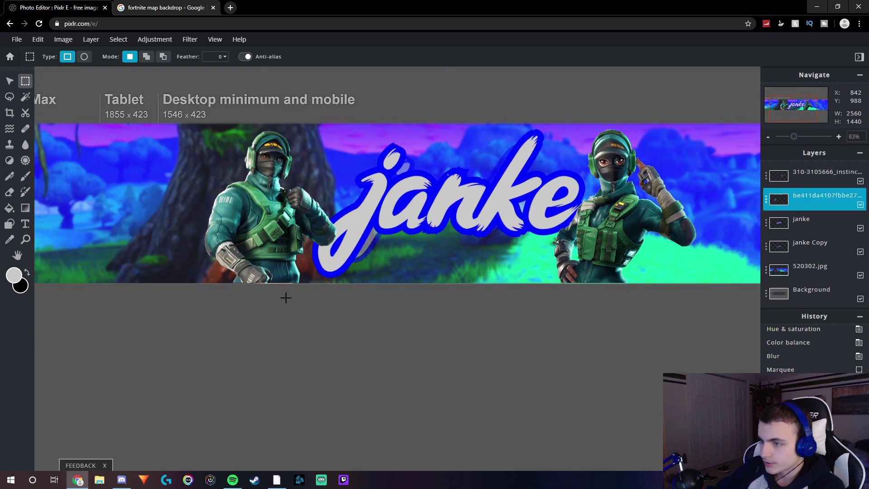
pyautogui.click(10, 80)
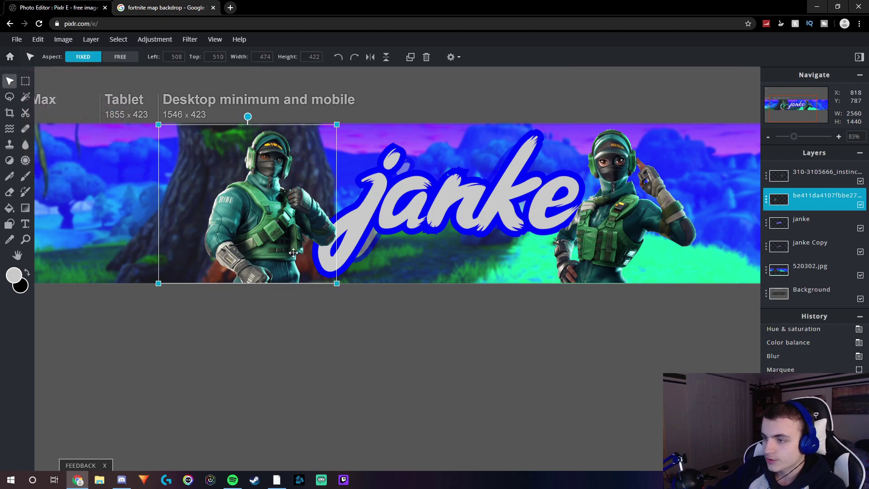
pyautogui.scroll(5, 229, 288)
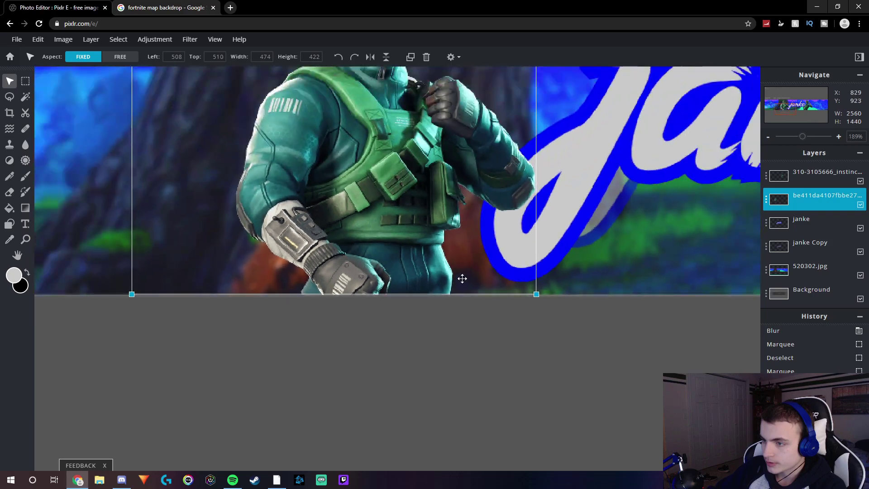
pyautogui.scroll(-5, 463, 278)
pyautogui.click(511, 276)
pyautogui.scroll(5, 469, 381)
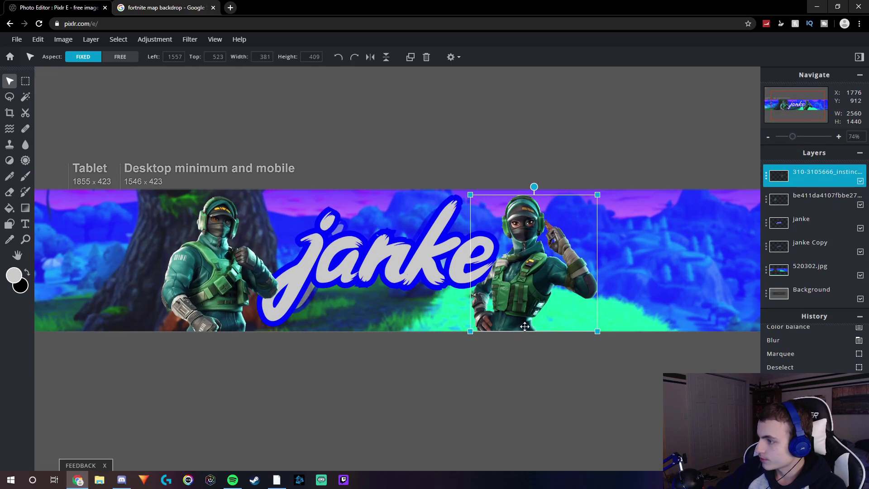
pyautogui.scroll(3, 453, 335)
# Step: Delete the marked pixels beneath the Instinct figure, then select 520302.jpg and the Brush tool
pyautogui.press('Delete')
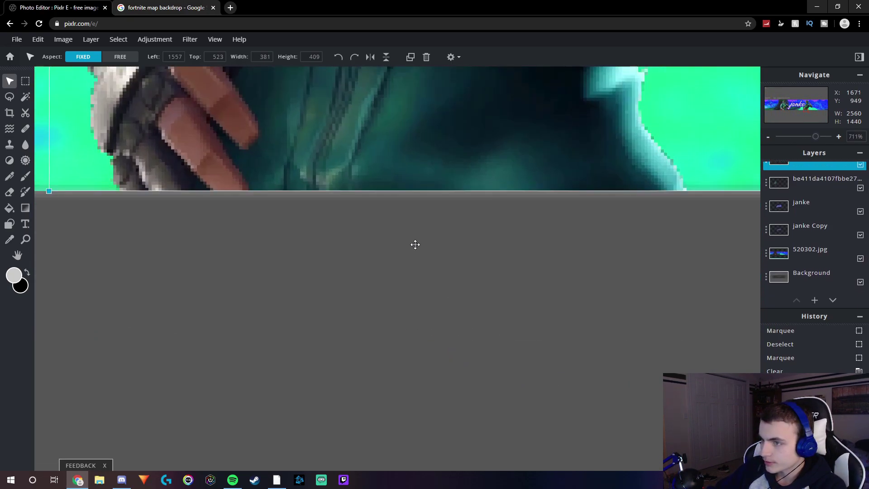
pyautogui.scroll(-4, 259, 202)
pyautogui.scroll(-5, 259, 202)
pyautogui.click(372, 173)
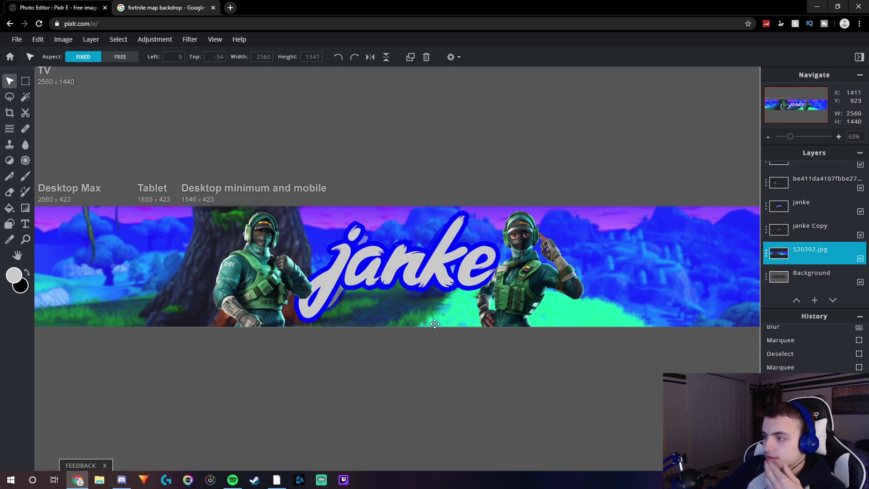
pyautogui.click(26, 177)
# Step: Enlarge the soft brush to 147px and add a new empty layer
pyautogui.click(69, 56)
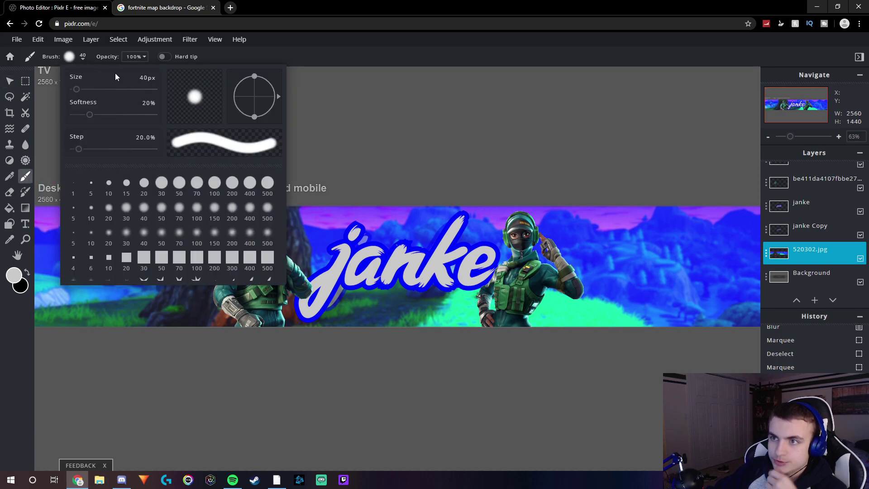
pyautogui.moveTo(76, 90)
pyautogui.mouseDown()
pyautogui.moveTo(102, 115)
pyautogui.moveTo(134, 116)
pyautogui.mouseUp()
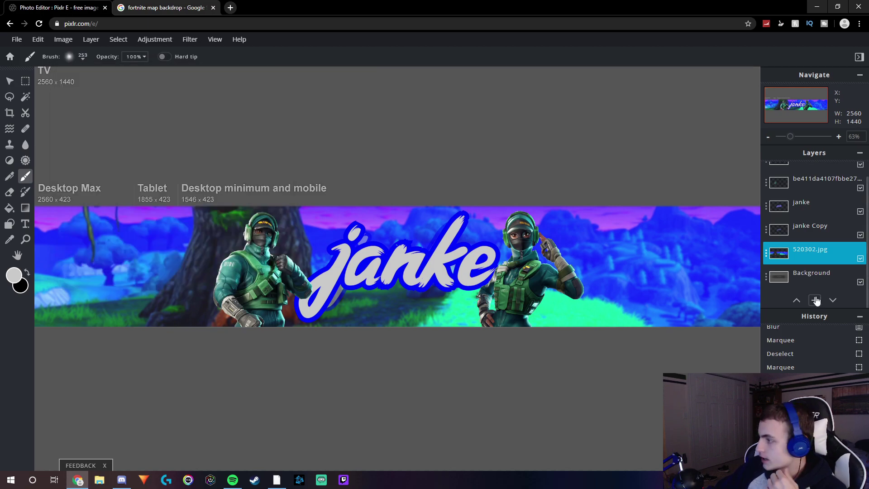
pyautogui.click(815, 300)
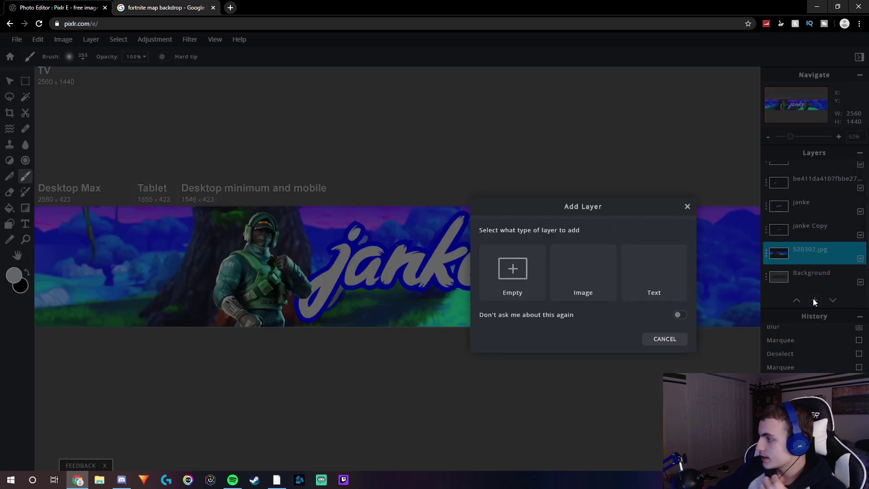
pyautogui.click(513, 268)
# Step: Paint soft white glow over the left character's head, face, chest, arm, torso and lower arm
pyautogui.scroll(8, 398, 279)
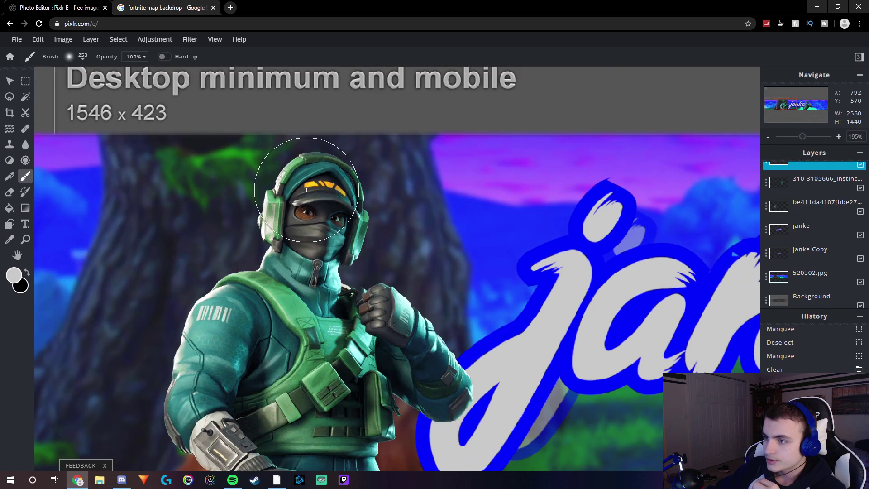
pyautogui.click(306, 189)
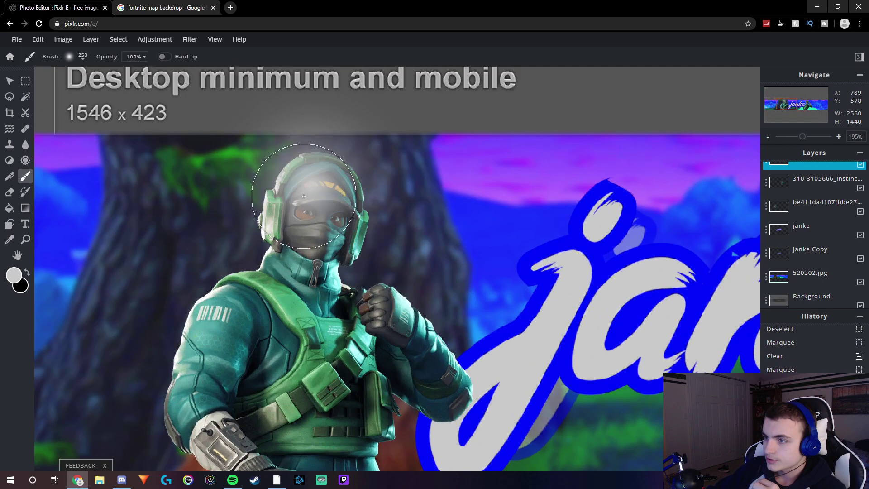
pyautogui.click(305, 223)
pyautogui.click(298, 298)
pyautogui.click(231, 309)
pyautogui.click(199, 351)
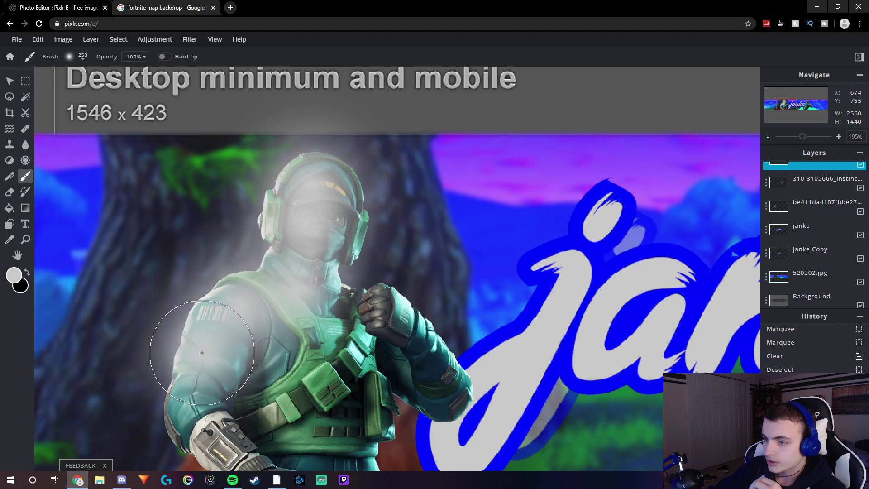
pyautogui.click(196, 396)
pyautogui.scroll(-3, 234, 427)
pyautogui.click(234, 427)
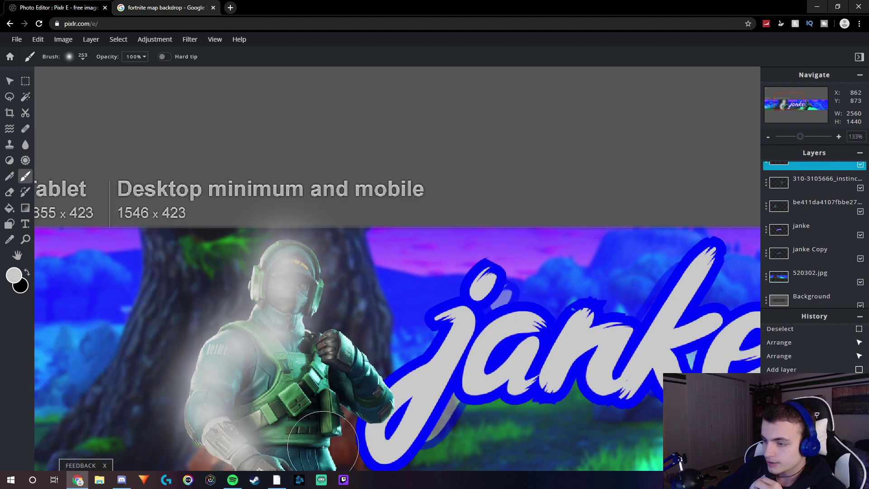
pyautogui.scroll(-4, 290, 444)
pyautogui.scroll(2, 339, 454)
pyautogui.scroll(3, 339, 454)
pyautogui.click(300, 417)
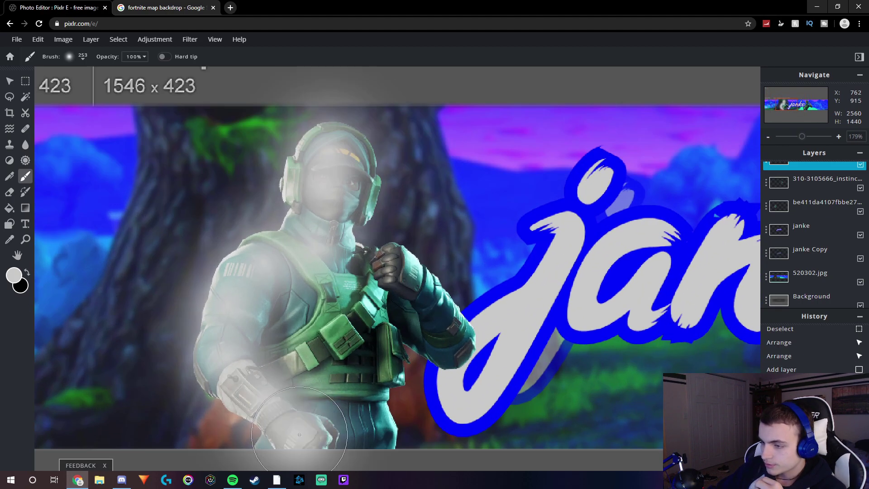
pyautogui.click(290, 427)
# Step: Add white glow over the torso, legs, chest, shoulder and head, then the right character's head and chest
pyautogui.click(376, 422)
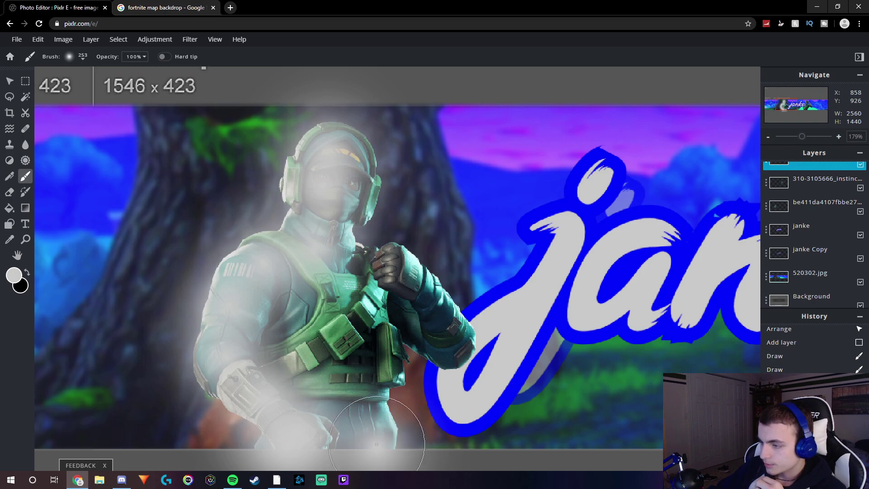
pyautogui.click(362, 395)
pyautogui.click(362, 363)
pyautogui.click(378, 344)
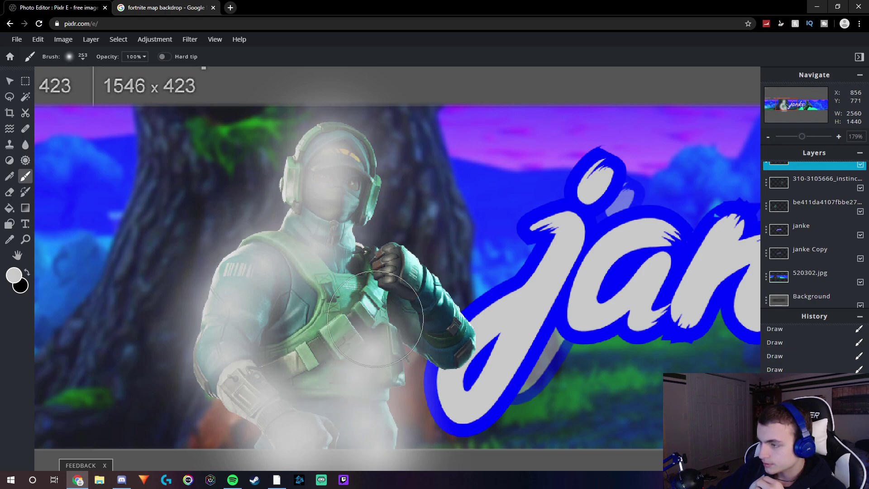
pyautogui.click(431, 317)
pyautogui.click(362, 272)
pyautogui.click(351, 192)
pyautogui.scroll(-5, 350, 192)
pyautogui.scroll(5, 498, 181)
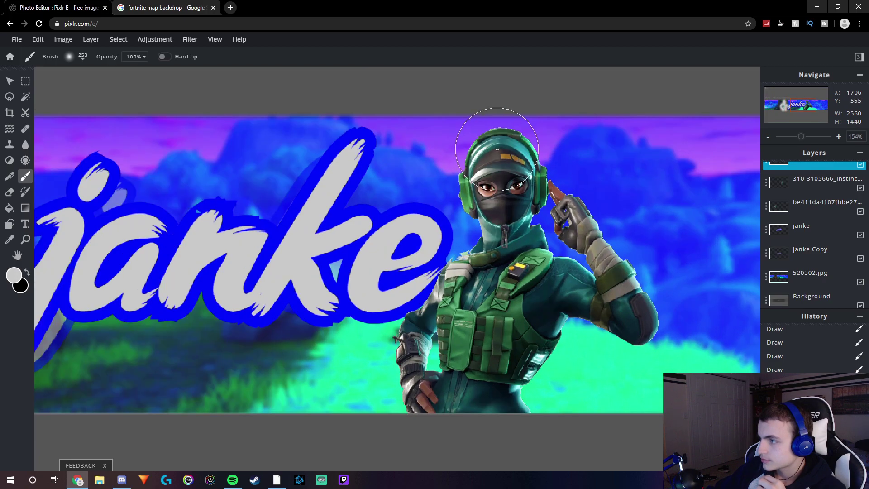
pyautogui.moveTo(500, 158)
pyautogui.mouseDown()
pyautogui.moveTo(482, 191)
pyautogui.moveTo(461, 287)
pyautogui.moveTo(455, 394)
pyautogui.moveTo(511, 362)
pyautogui.moveTo(566, 299)
pyautogui.moveTo(588, 245)
pyautogui.moveTo(566, 185)
pyautogui.moveTo(498, 335)
pyautogui.moveTo(520, 381)
pyautogui.mouseUp()
pyautogui.scroll(-2, 501, 261)
pyautogui.scroll(-4, 500, 262)
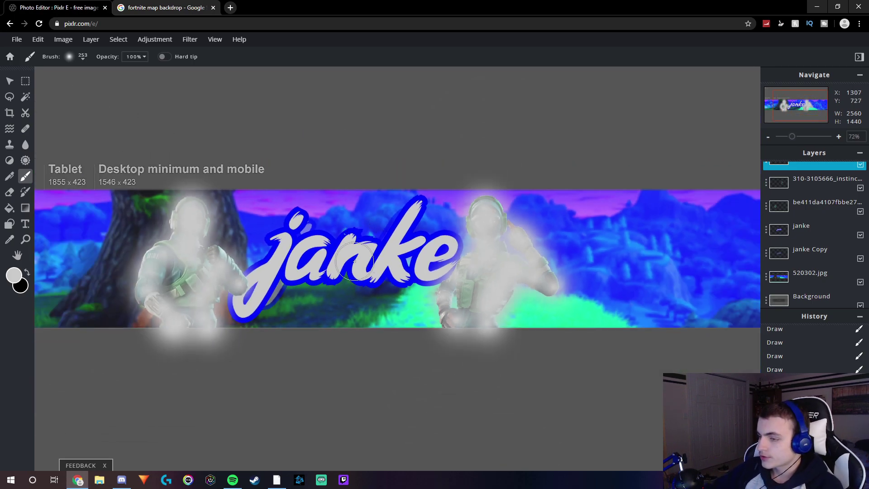
# Step: Erase the white glow spilling below the banner strip using a rectangular selection
pyautogui.click(25, 81)
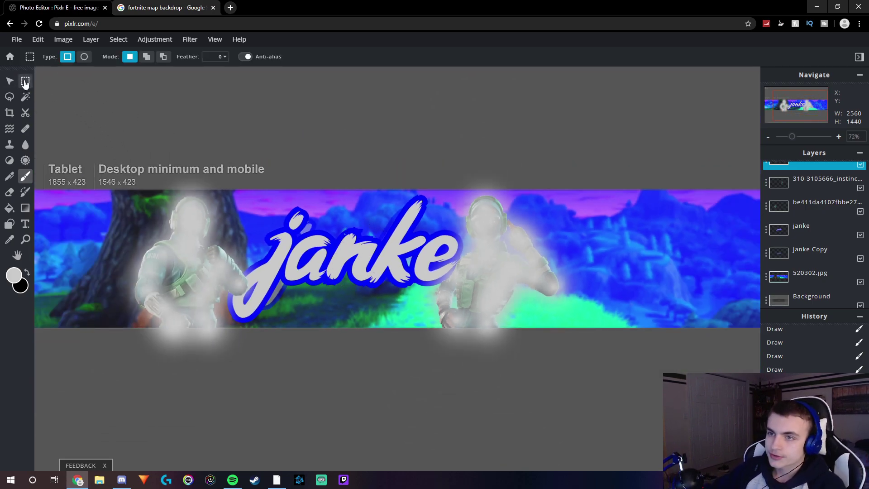
pyautogui.moveTo(85, 401); pyautogui.dragTo(154, 394)
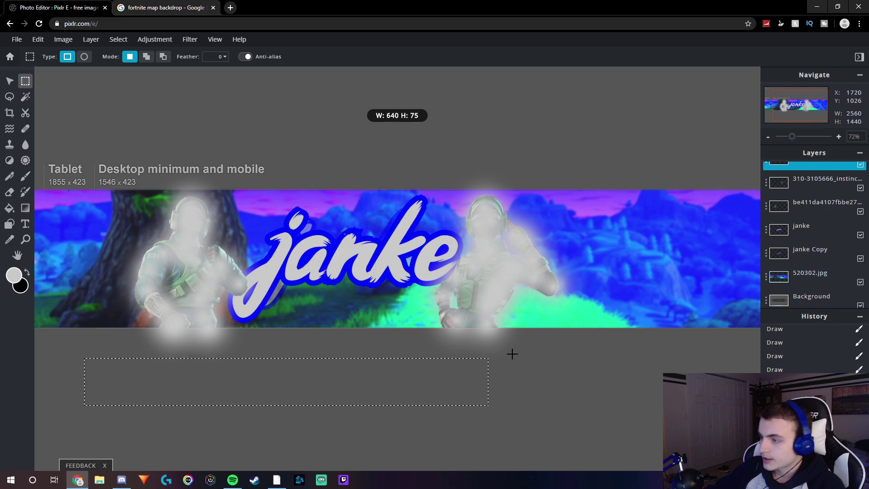
pyautogui.moveTo(512, 354); pyautogui.dragTo(574, 327)
pyautogui.press('Delete')
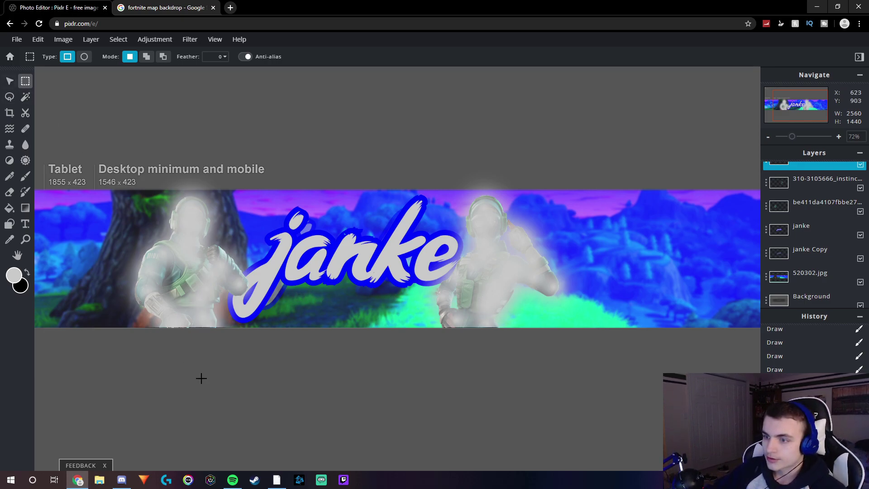
pyautogui.scroll(8, 201, 378)
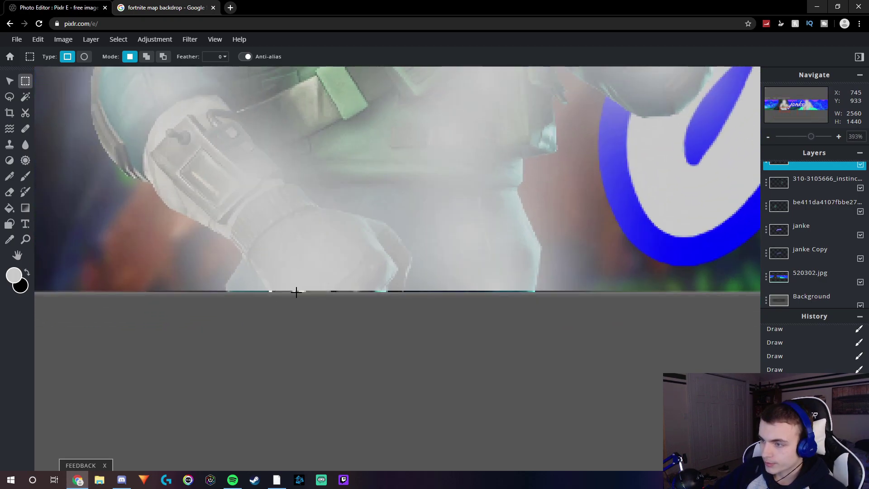
pyautogui.scroll(-8, 296, 292)
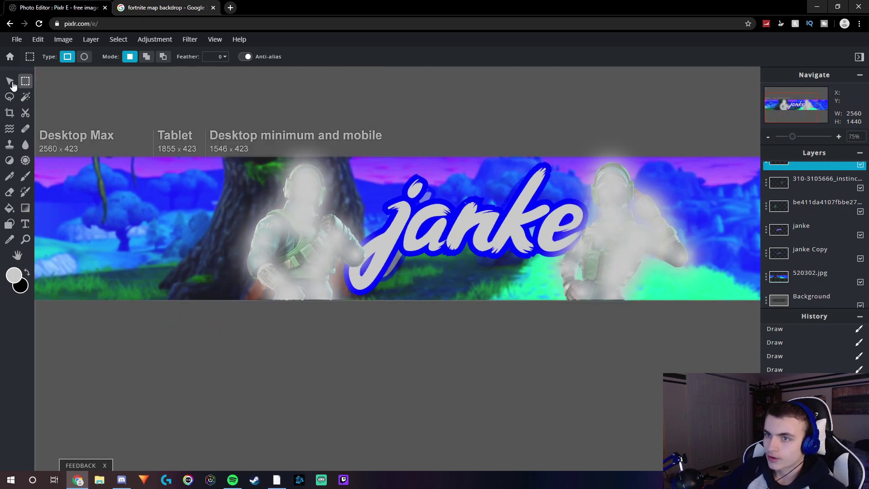
# Step: Erase the glow above the banner, deselect, and move the glow layer beneath the character layers
pyautogui.click(12, 83)
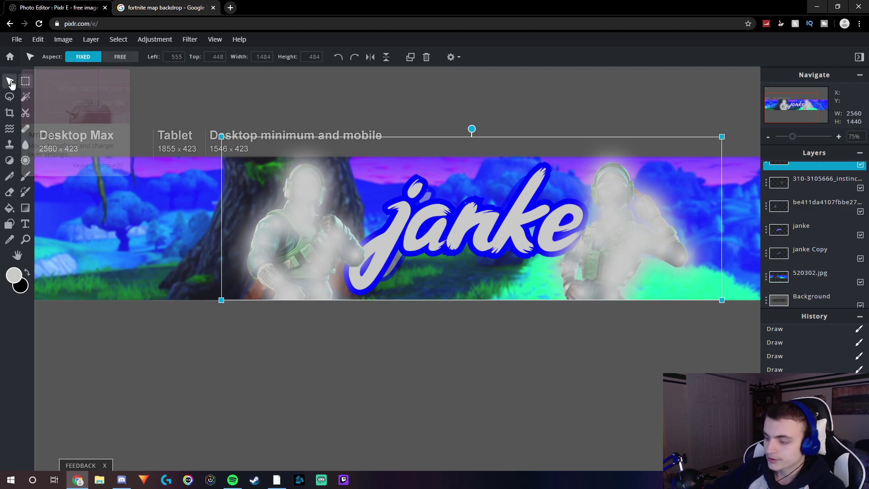
pyautogui.click(181, 200)
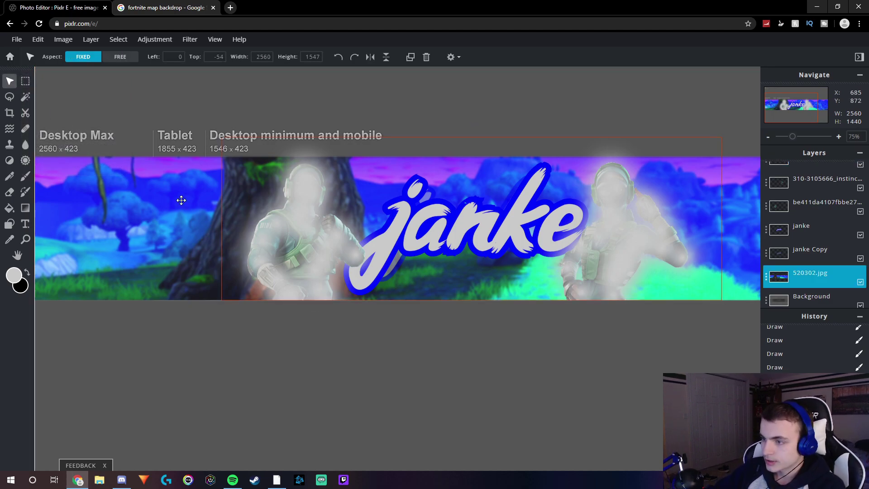
pyautogui.click(25, 81)
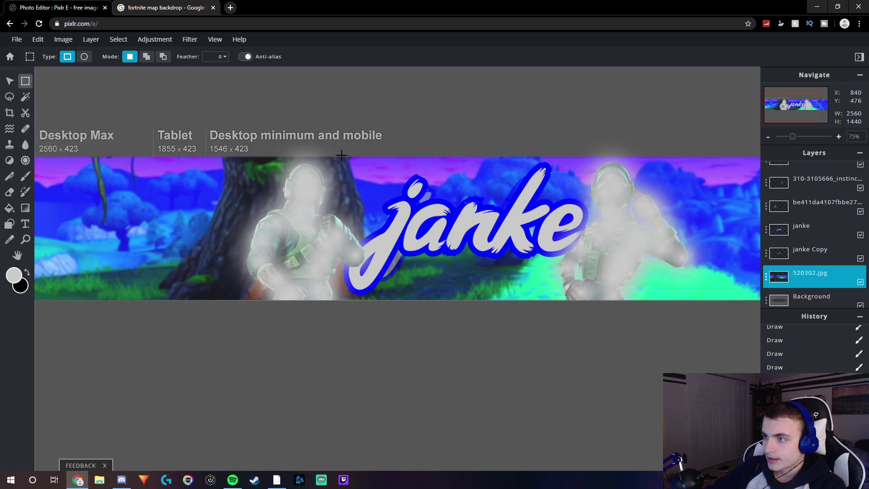
pyautogui.scroll(3, 342, 156)
pyautogui.scroll(-5, 518, 169)
pyautogui.moveTo(171, 162); pyautogui.dragTo(627, 206)
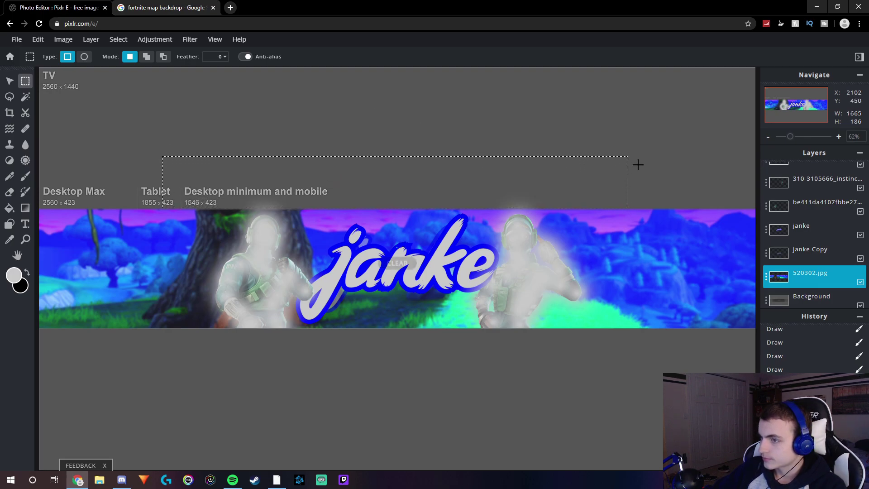
pyautogui.press('Delete')
pyautogui.hotkey('ctrl', 'd')
pyautogui.scroll(-2, 379, 236)
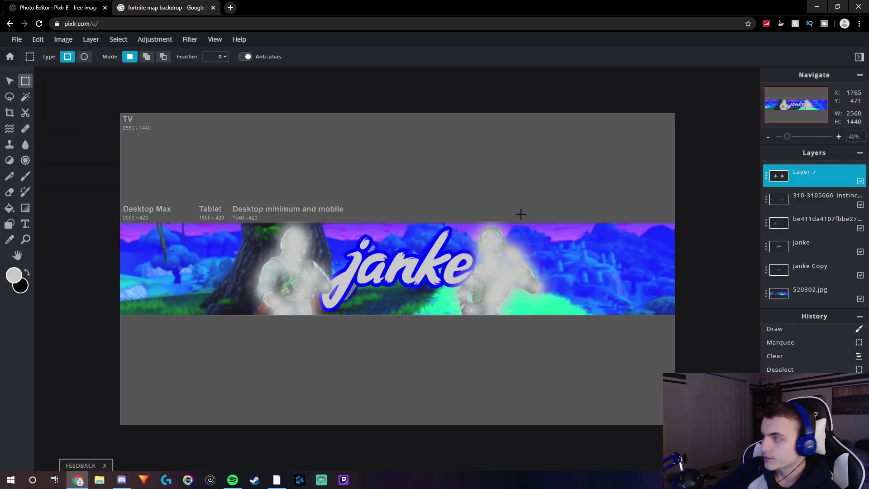
pyautogui.moveTo(802, 177); pyautogui.dragTo(811, 225)
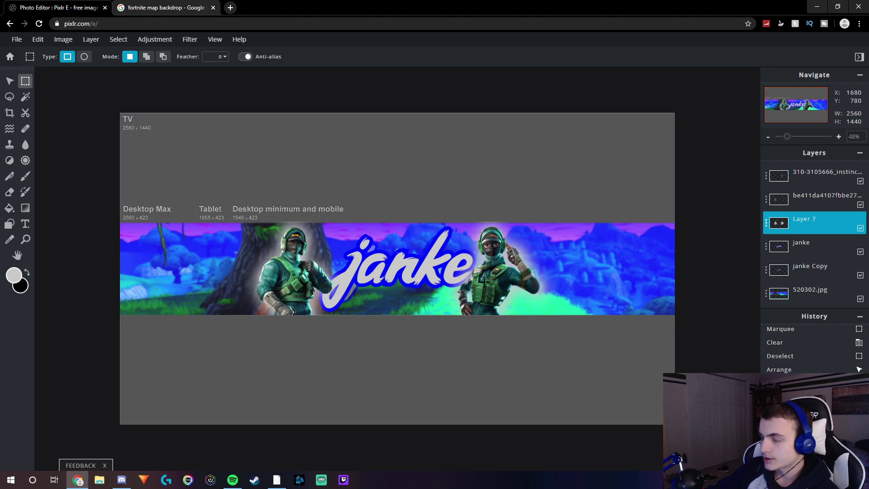